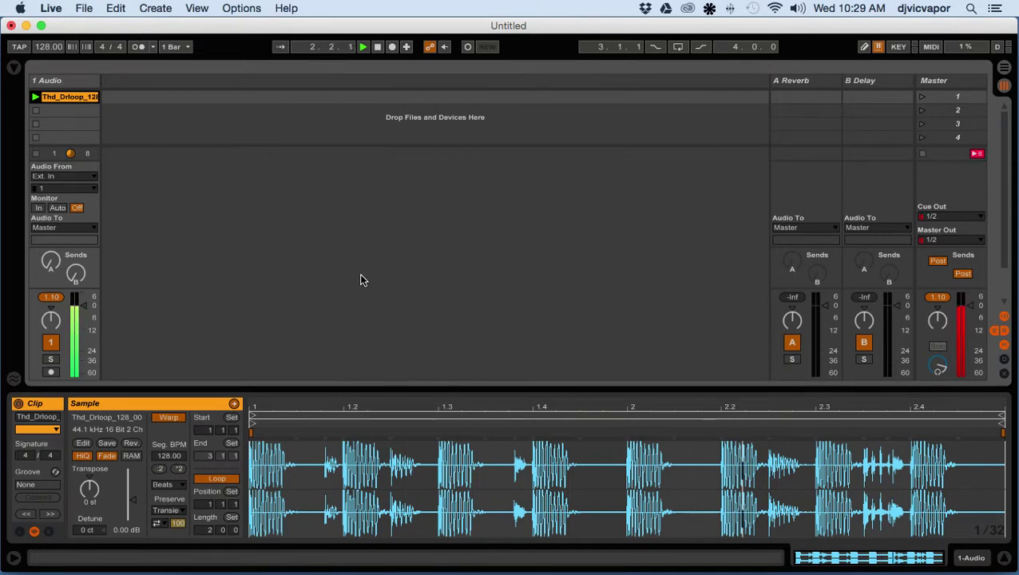
Enlarge the clip's sample display and set the global launch quantization to 1/2.
key(XF86AudioRaiseVolume)
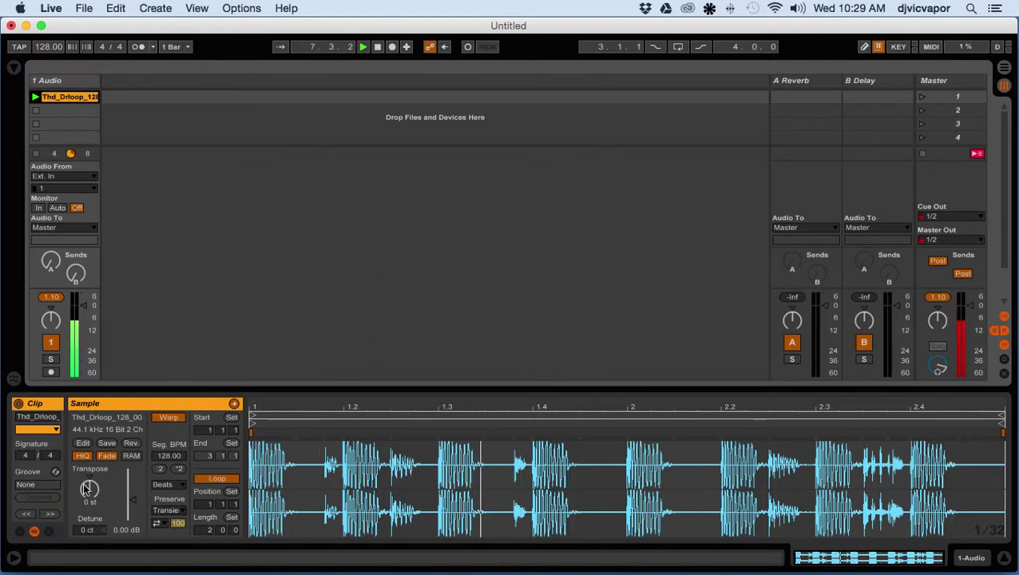
drag(303, 386, 314, 304)
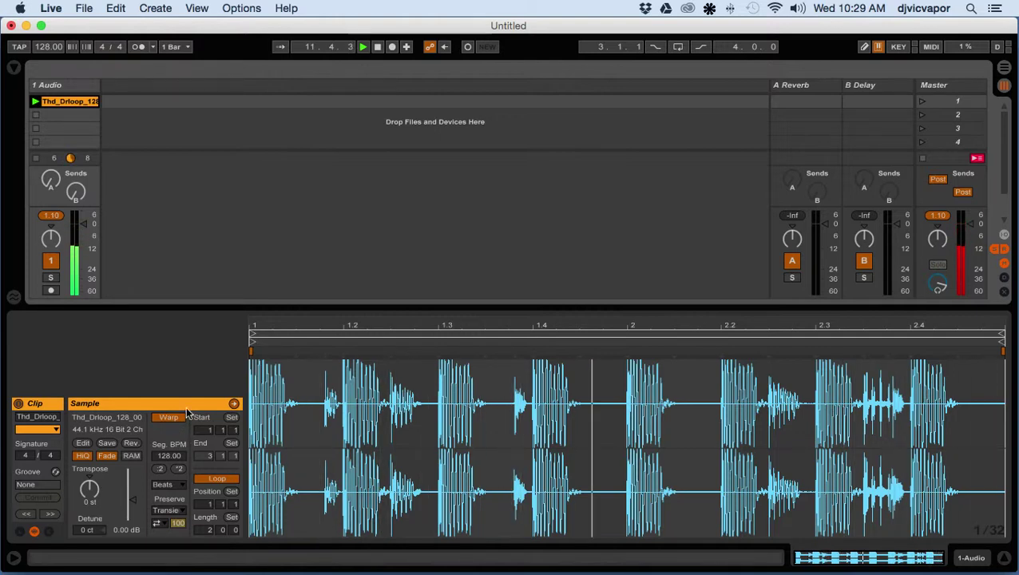
click(183, 47)
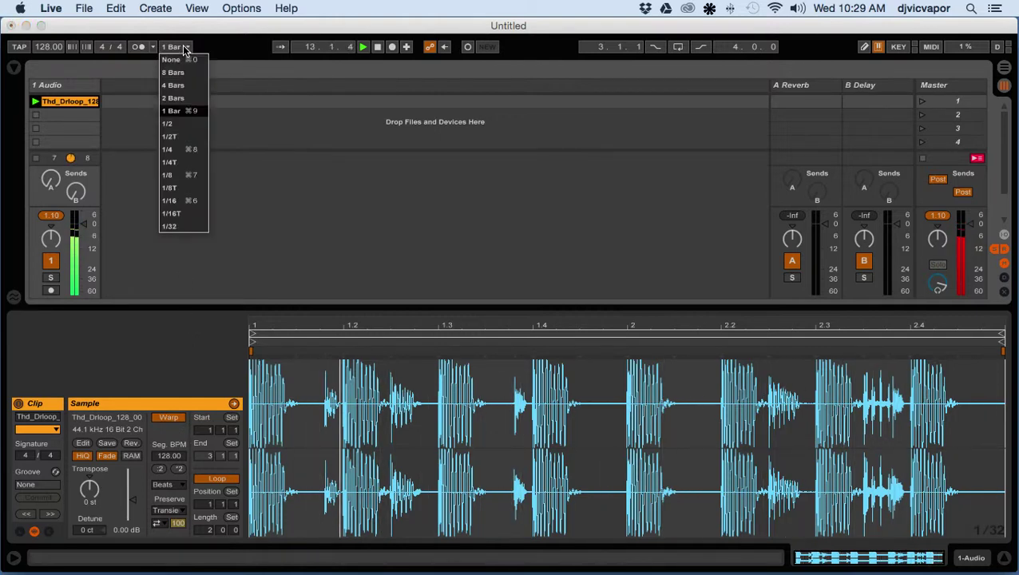
click(170, 124)
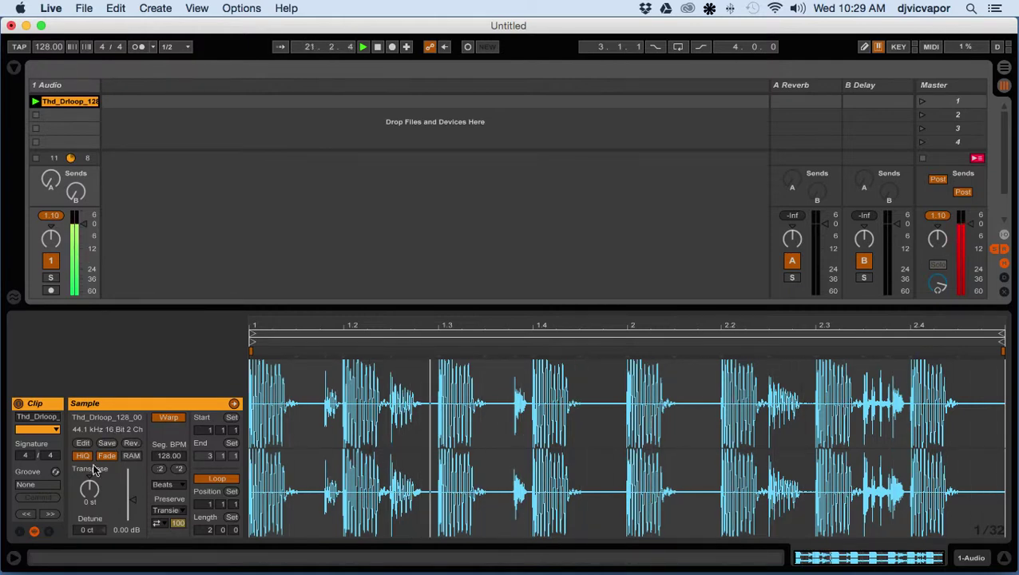
Show the clip's Envelopes box beside the Sample box, leaving the Launch box hidden.
click(20, 529)
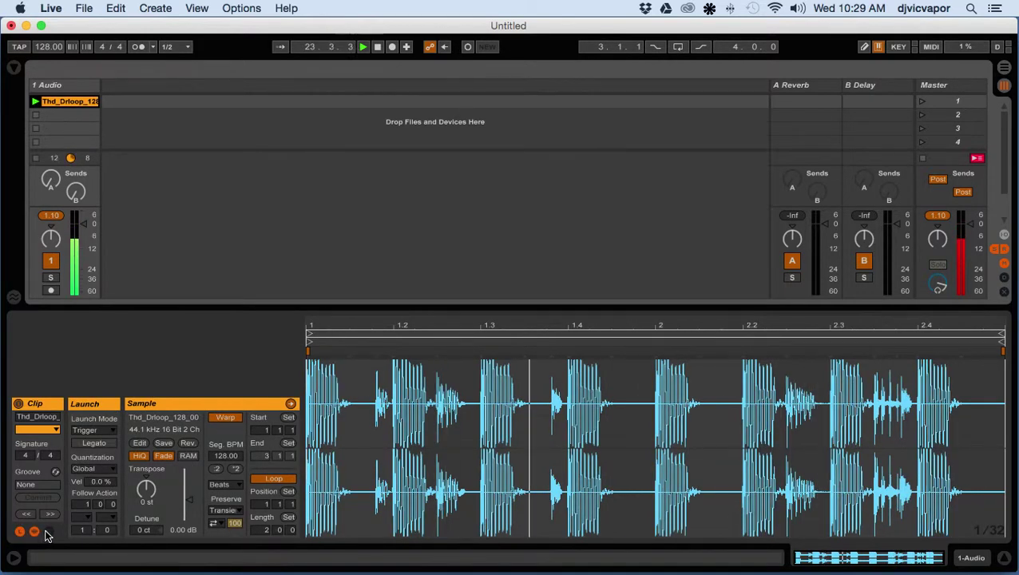
click(48, 532)
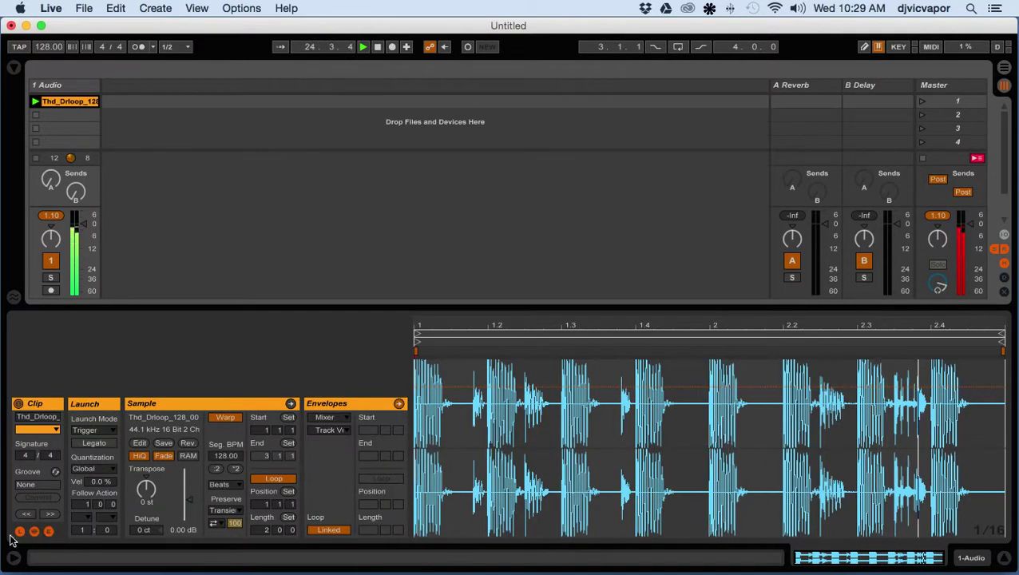
click(19, 530)
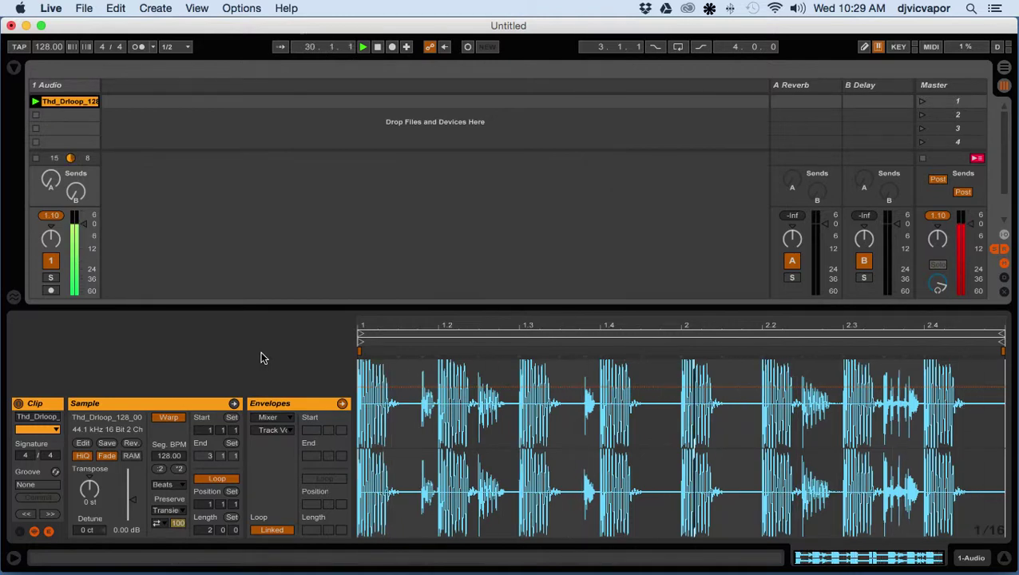
click(34, 531)
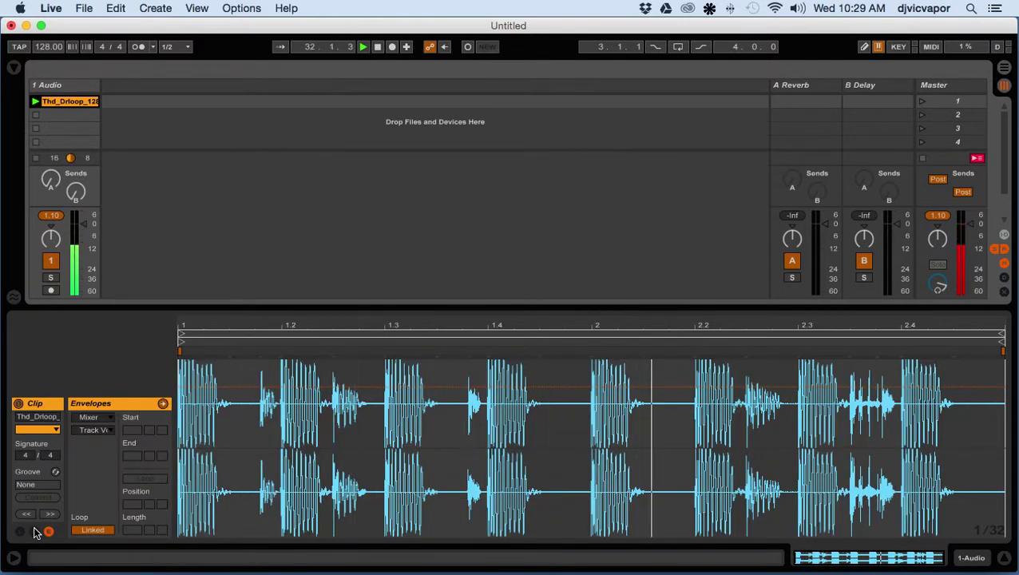
click(34, 531)
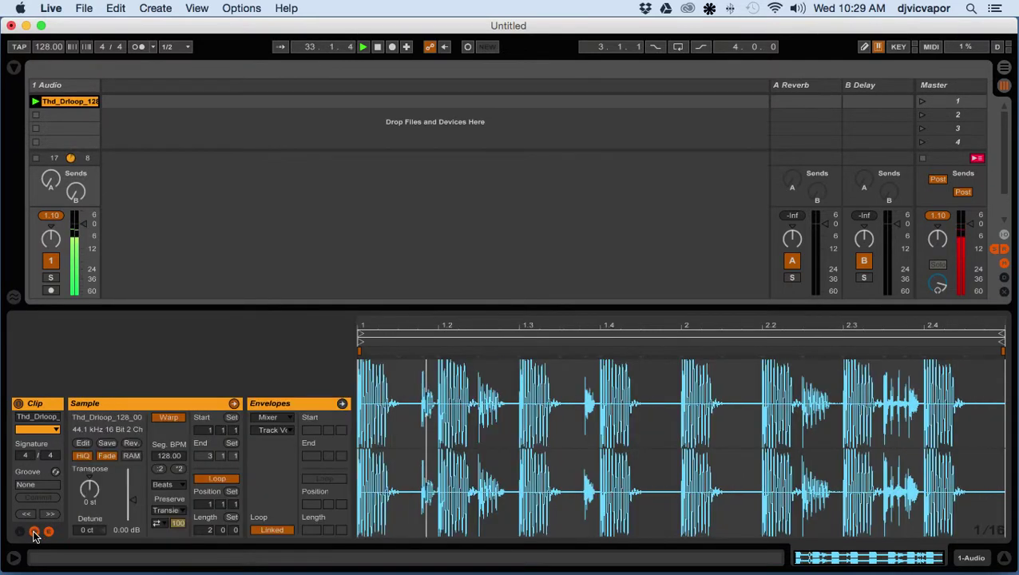
Display the drum loop's Transposition Modulation envelope from the Clip envelope category.
click(276, 432)
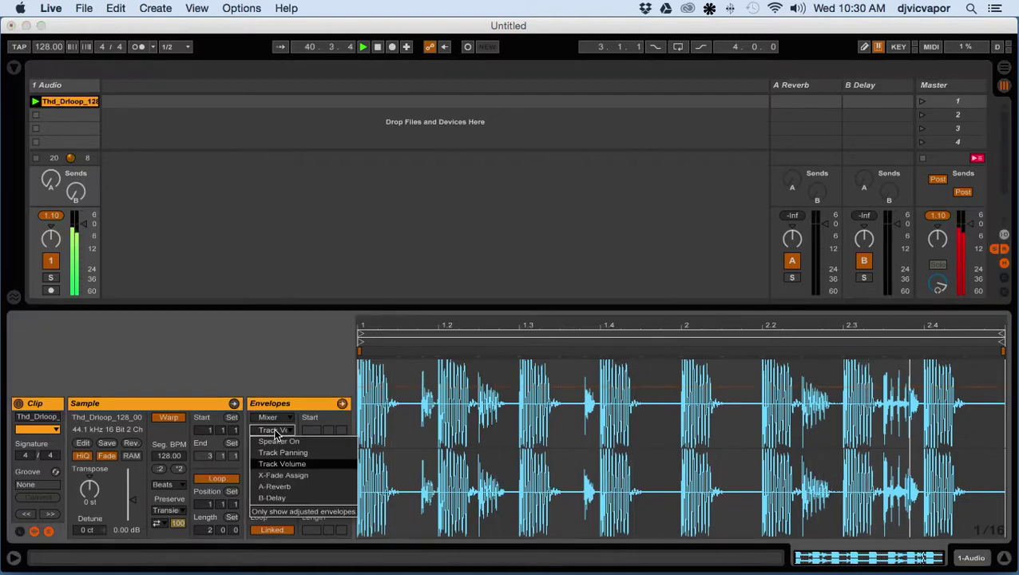
click(276, 432)
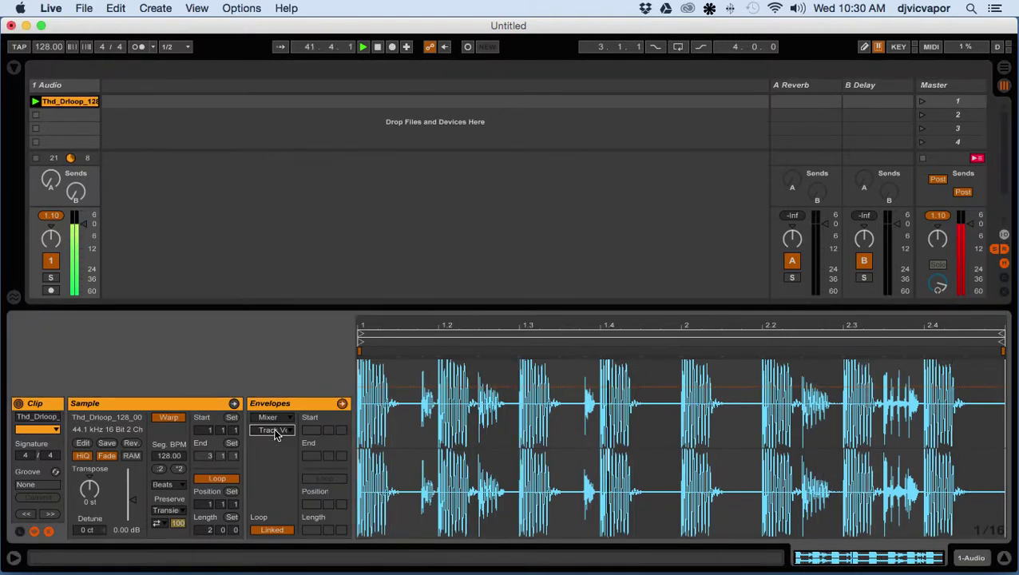
click(275, 417)
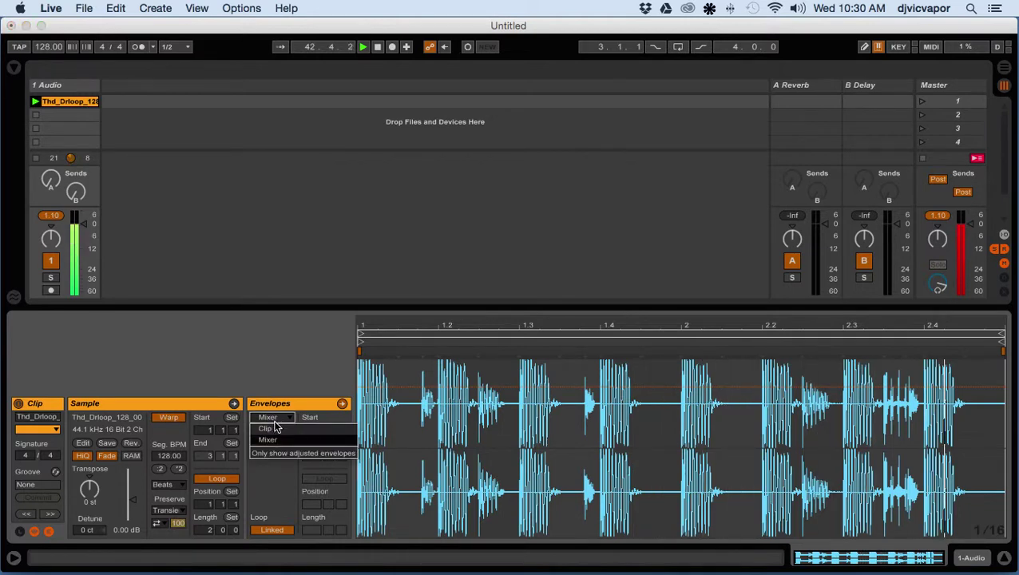
click(275, 430)
click(275, 431)
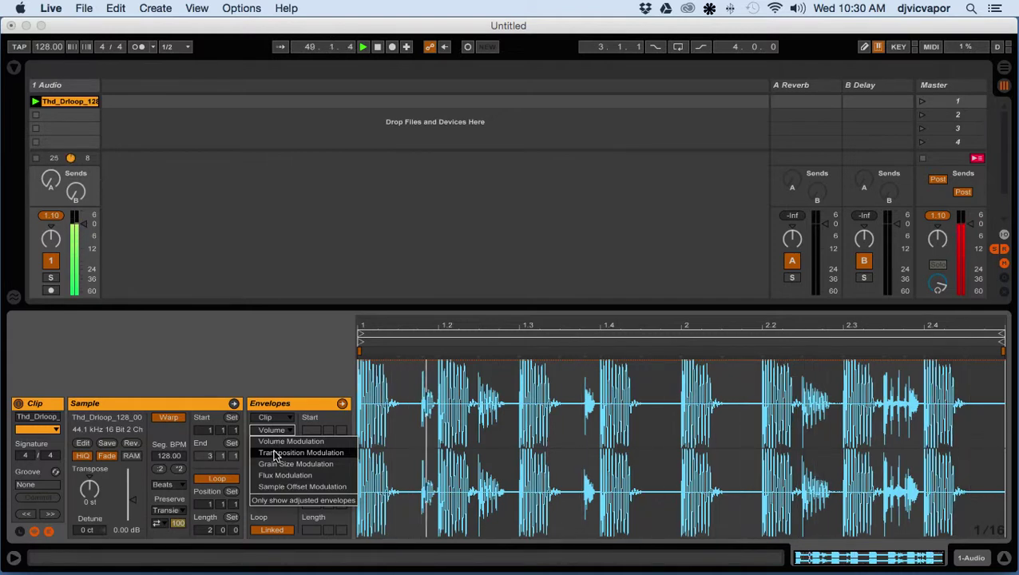
click(276, 453)
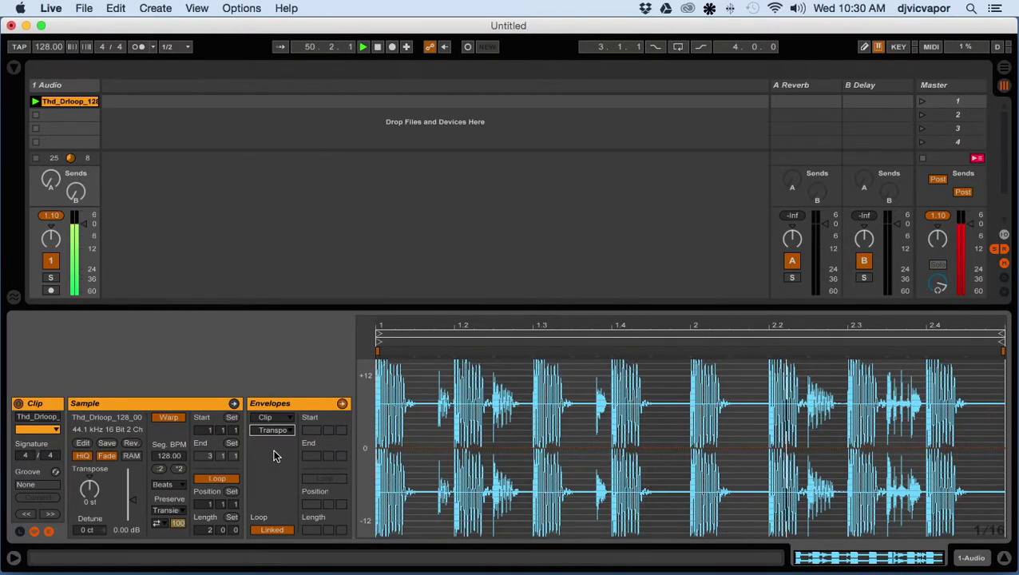
Turn on Draw Mode and set the envelope editor to a fixed 1/8 grid.
click(864, 47)
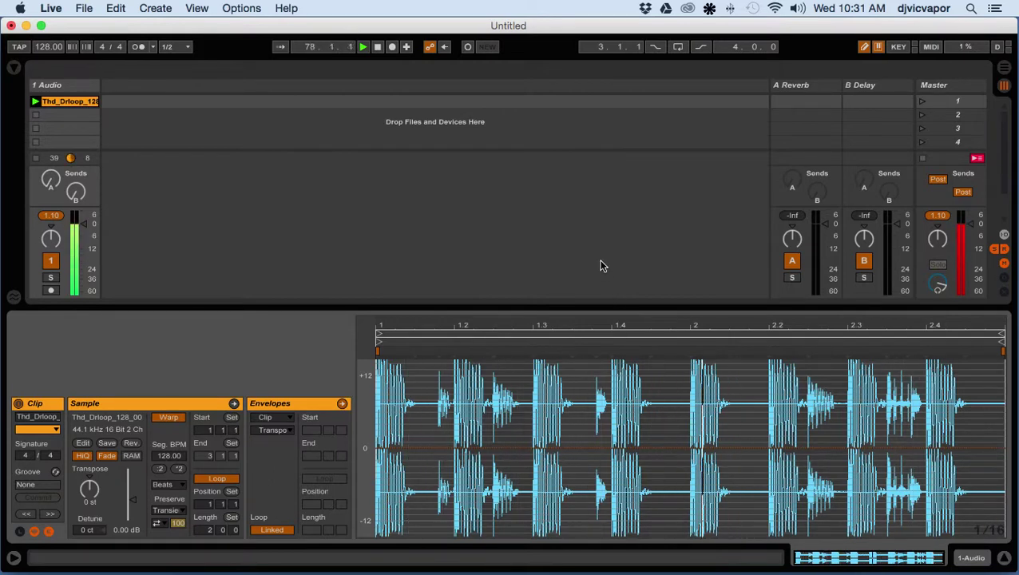
right_click(587, 388)
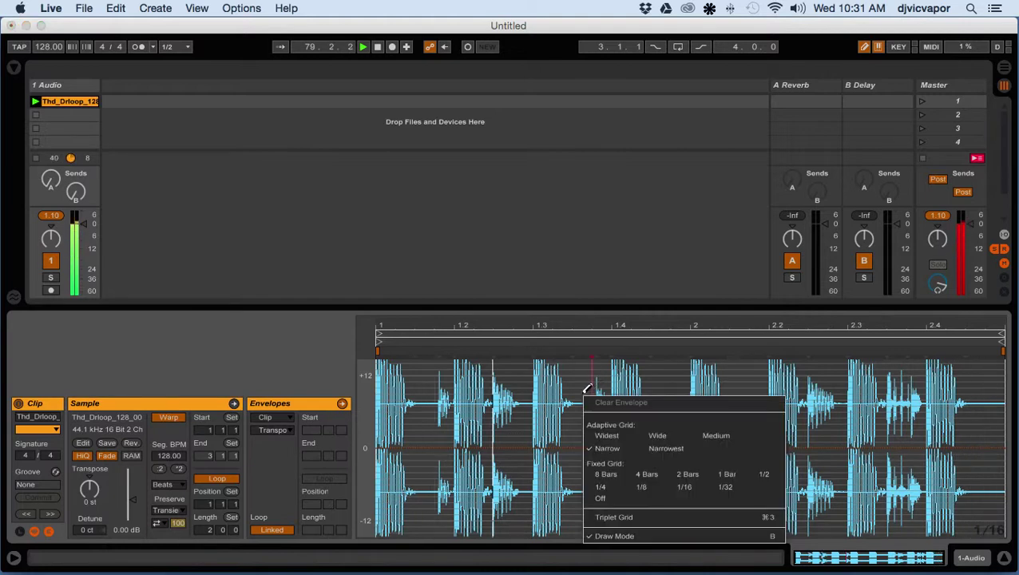
click(641, 488)
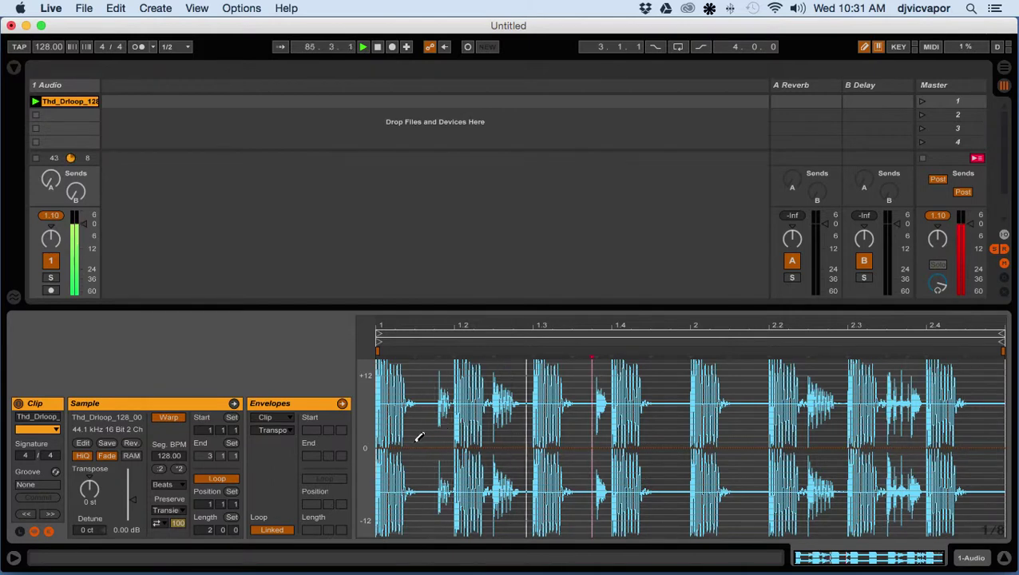
Draw transposition steps of about +4 st on beat 1, -4 st on 1.3, +3 to +4 st on beat 2 and -6 st on 2.3.
mouse_move(389, 444)
mouse_down()
mouse_move(403, 423)
mouse_move(426, 417)
mouse_up()
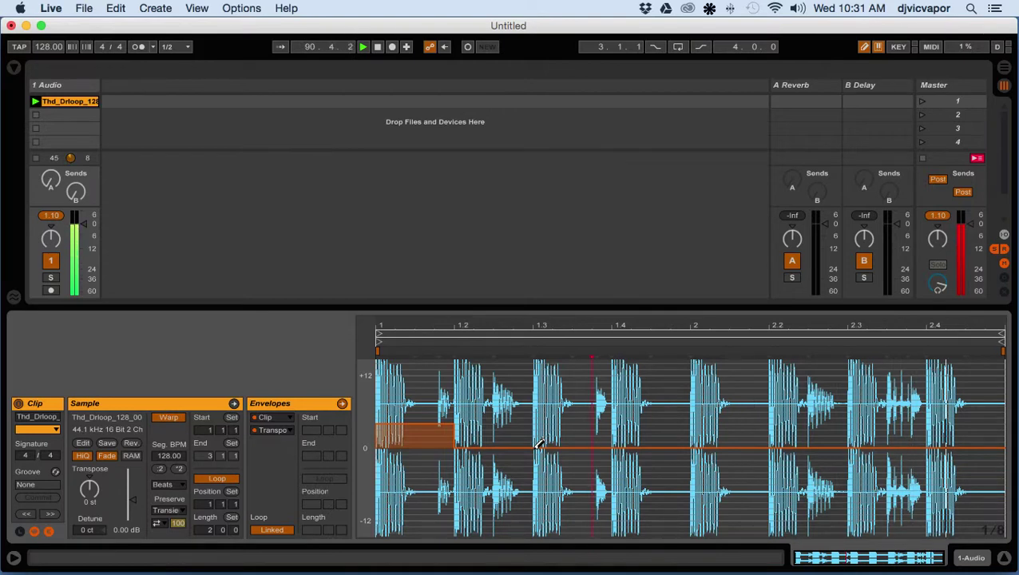
mouse_move(540, 444)
mouse_down()
mouse_move(545, 462)
mouse_move(594, 467)
mouse_up()
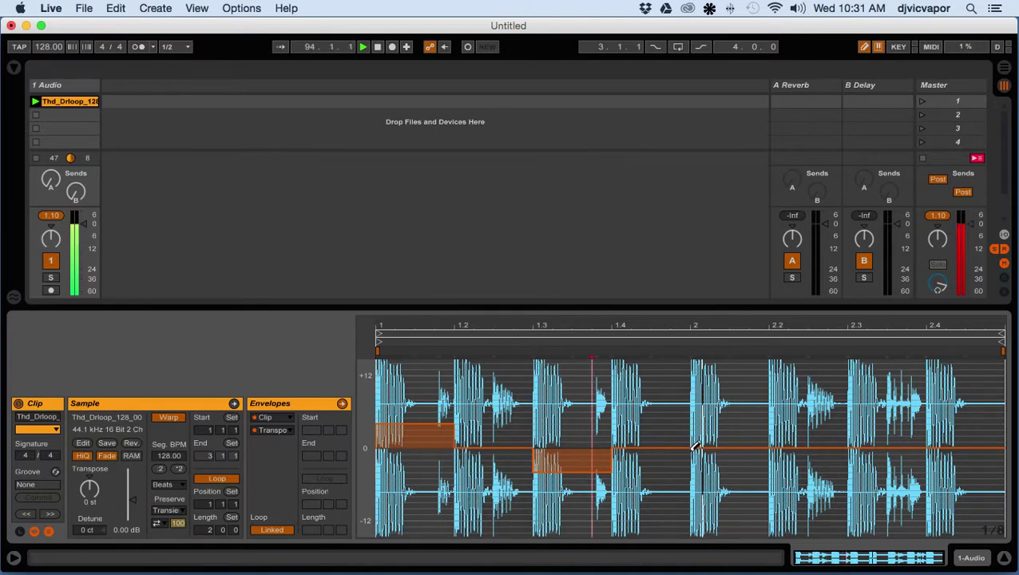
drag(692, 445, 744, 420)
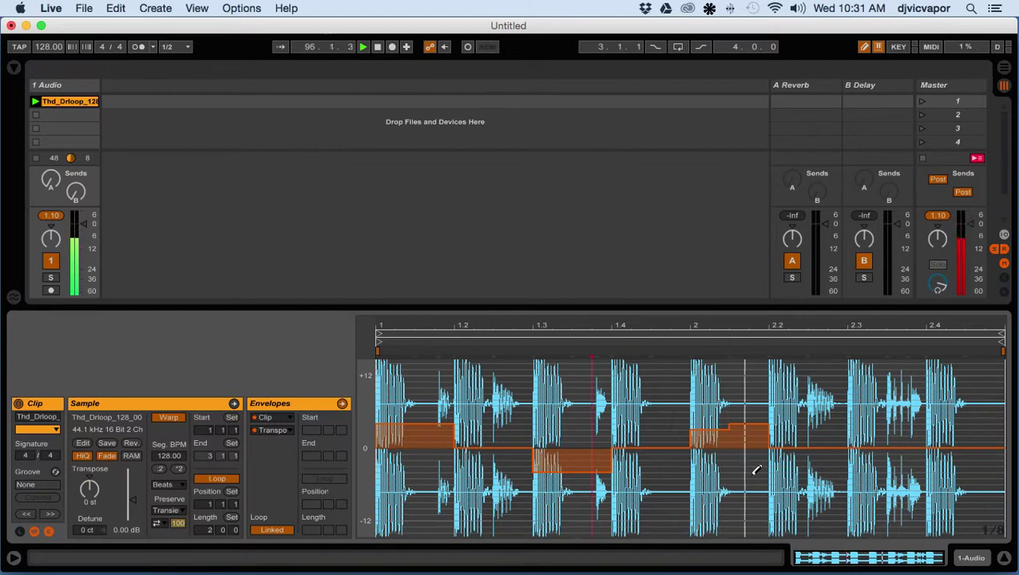
click(867, 459)
drag(868, 460, 910, 478)
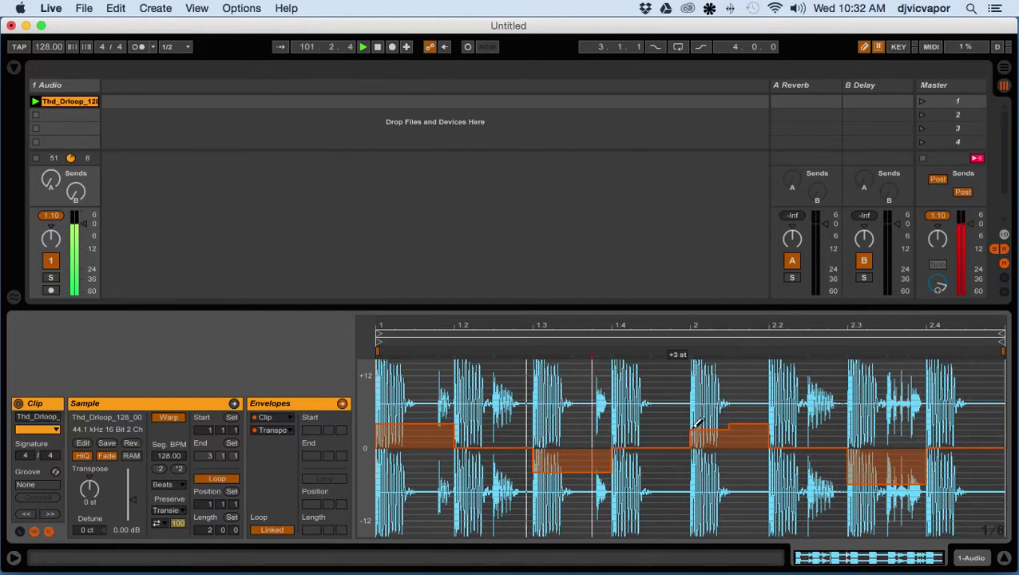
Redraw beat 2 at about +4 and +8 st, and set the second halves of 1.3 and 2.4 to +11 st and of 2.2 to -9 st.
mouse_move(705, 402)
mouse_down()
mouse_move(739, 387)
mouse_move(734, 416)
mouse_move(736, 395)
mouse_up()
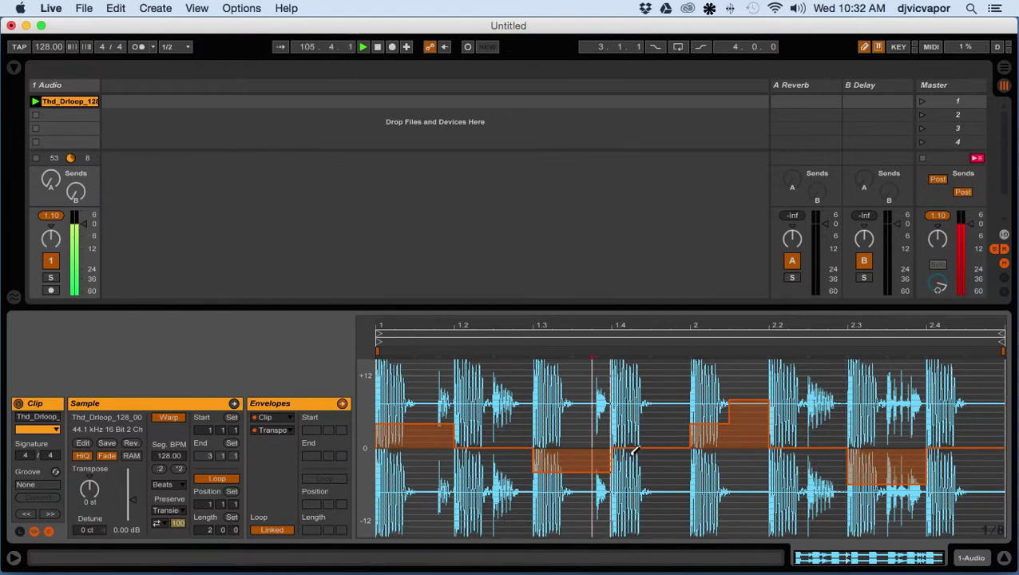
mouse_move(580, 469)
mouse_down()
mouse_move(582, 399)
mouse_move(590, 411)
mouse_move(592, 391)
mouse_up()
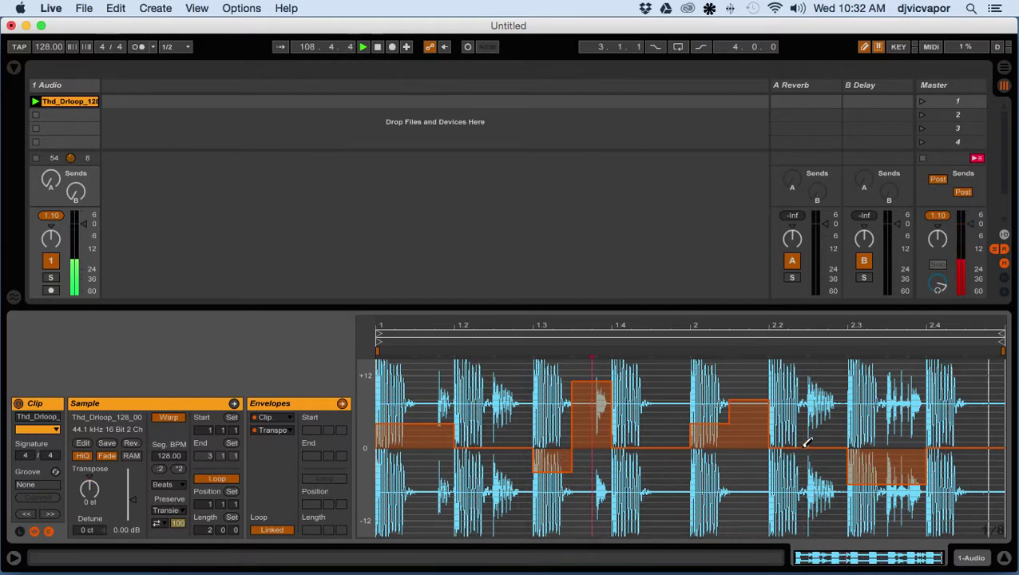
mouse_move(806, 448)
mouse_down()
mouse_move(811, 509)
mouse_move(801, 445)
mouse_up()
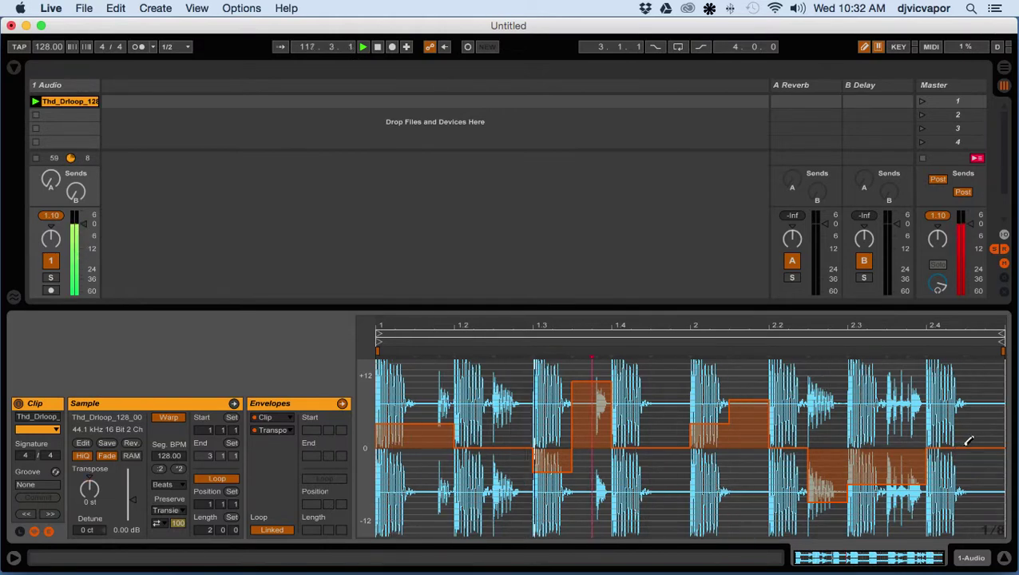
drag(969, 438, 979, 381)
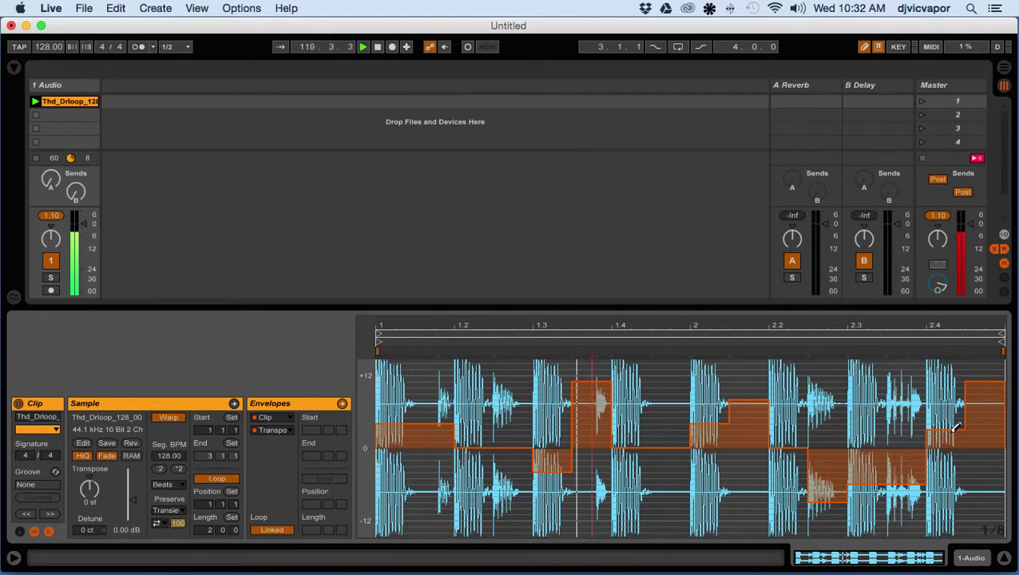
drag(955, 430, 953, 439)
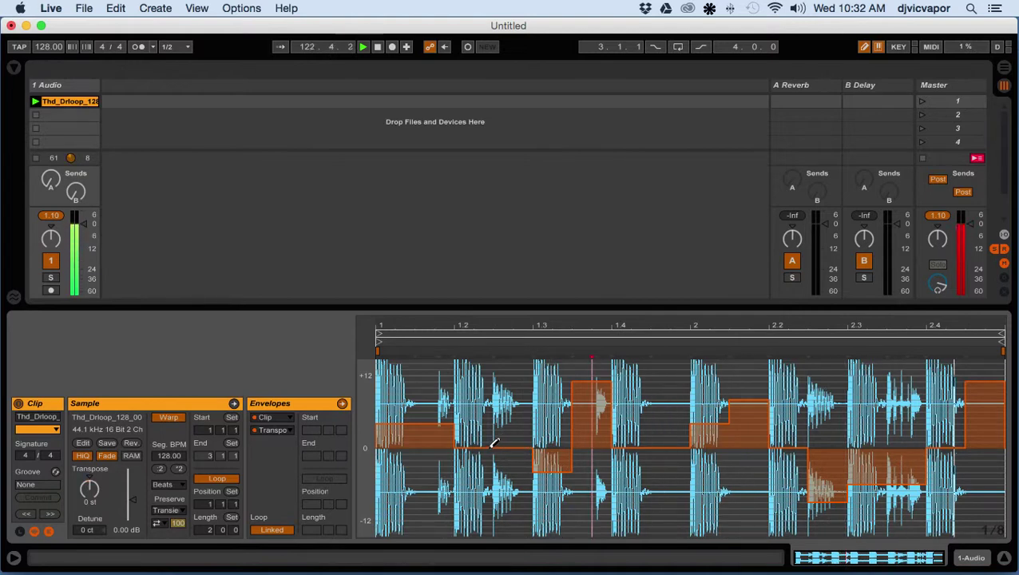
Draw beat 1.2 at 0 st with its second half at +12 st, and set beat 1's second half to about -10 st.
mouse_move(495, 442)
mouse_down()
mouse_move(509, 418)
mouse_move(509, 374)
mouse_up()
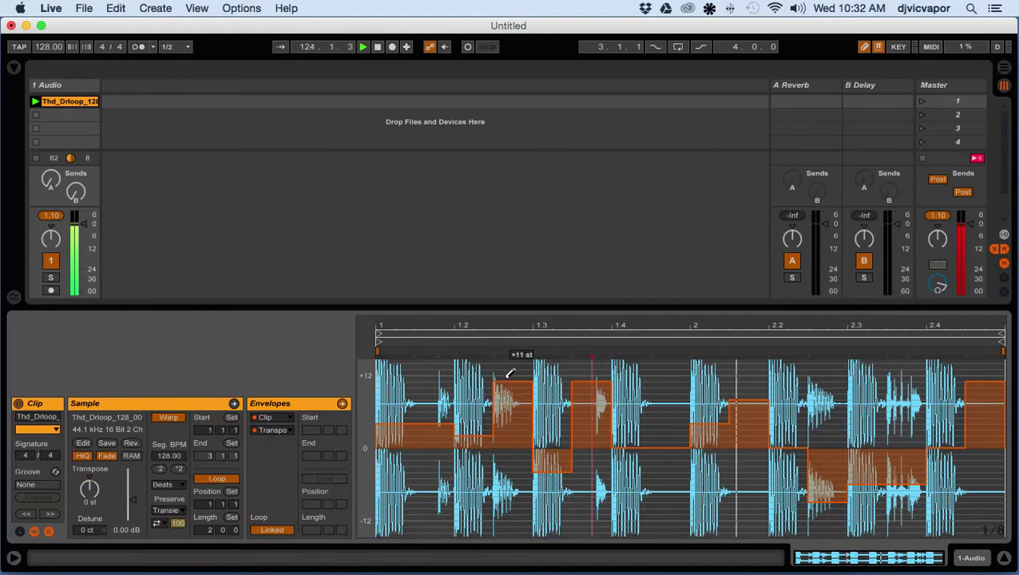
click(477, 439)
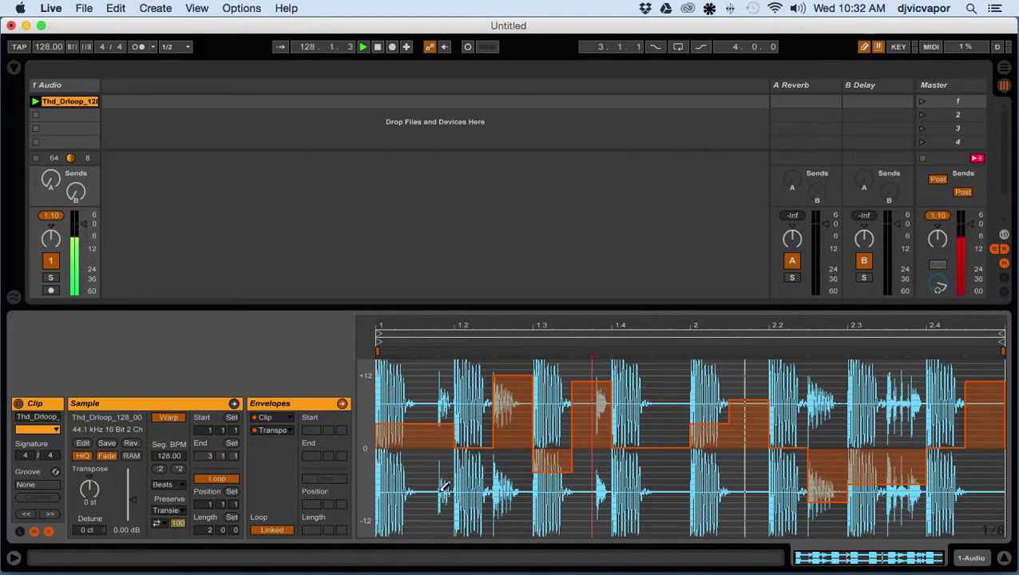
mouse_move(425, 416)
mouse_down()
mouse_move(443, 447)
mouse_move(440, 500)
mouse_up()
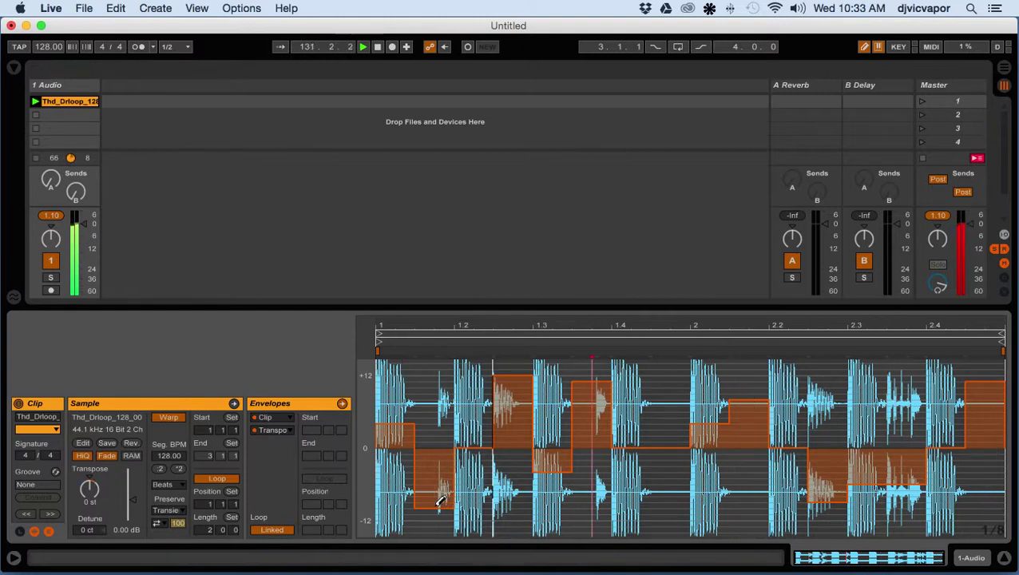
Set the clip's warp mode to Tones and adjust the Grain Size to 12.00.
click(179, 486)
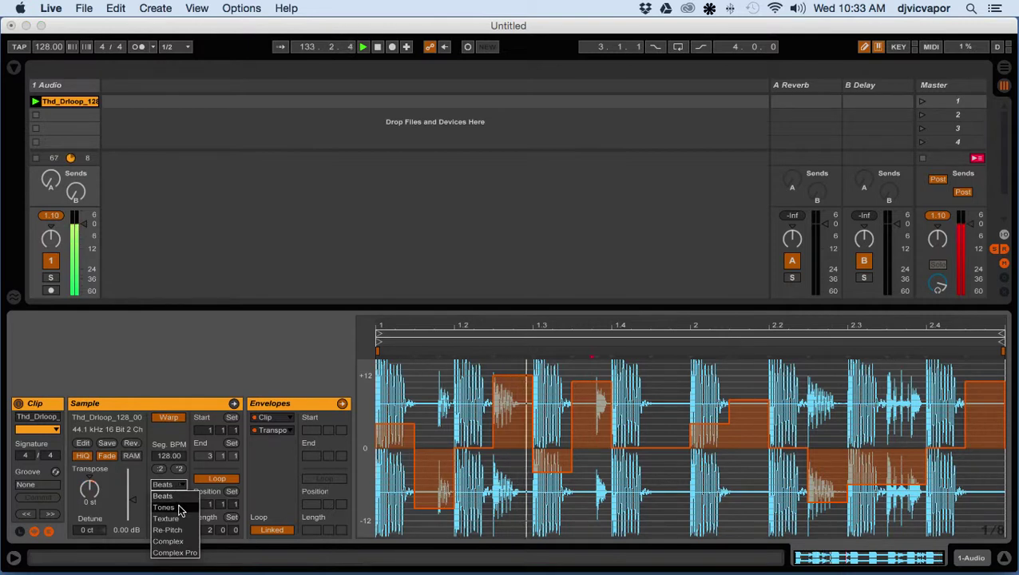
click(181, 508)
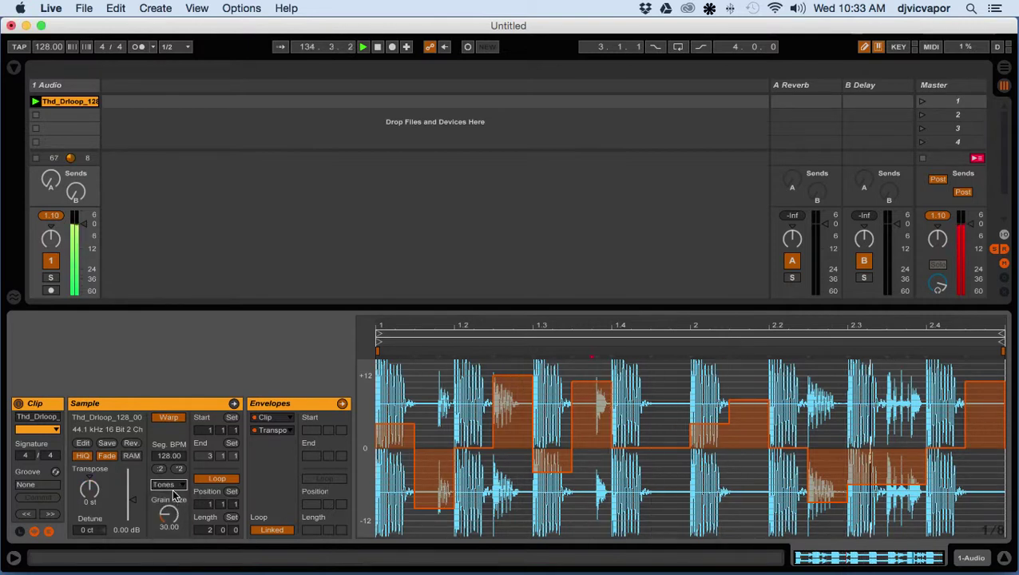
drag(180, 511, 172, 493)
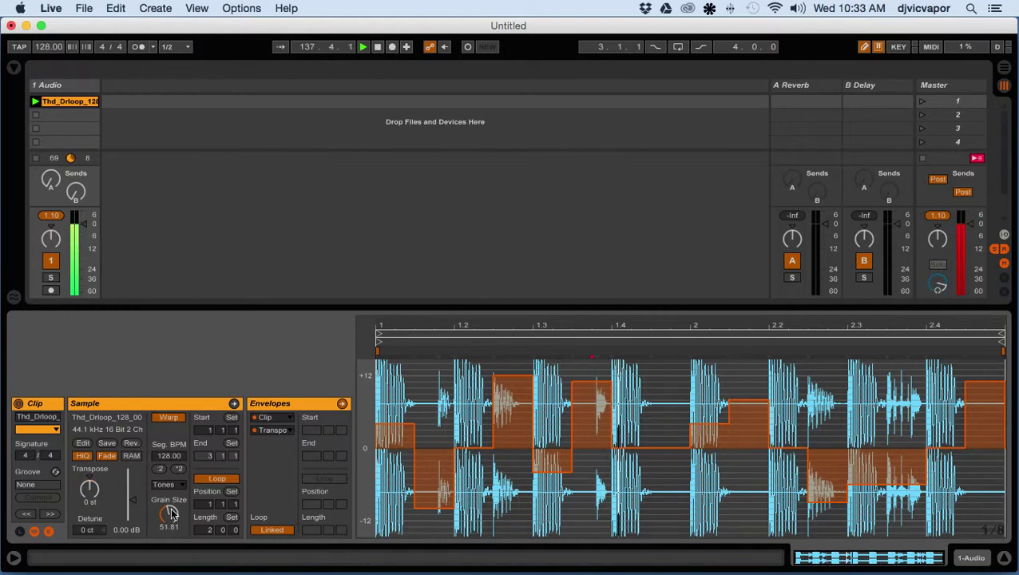
drag(172, 514, 172, 535)
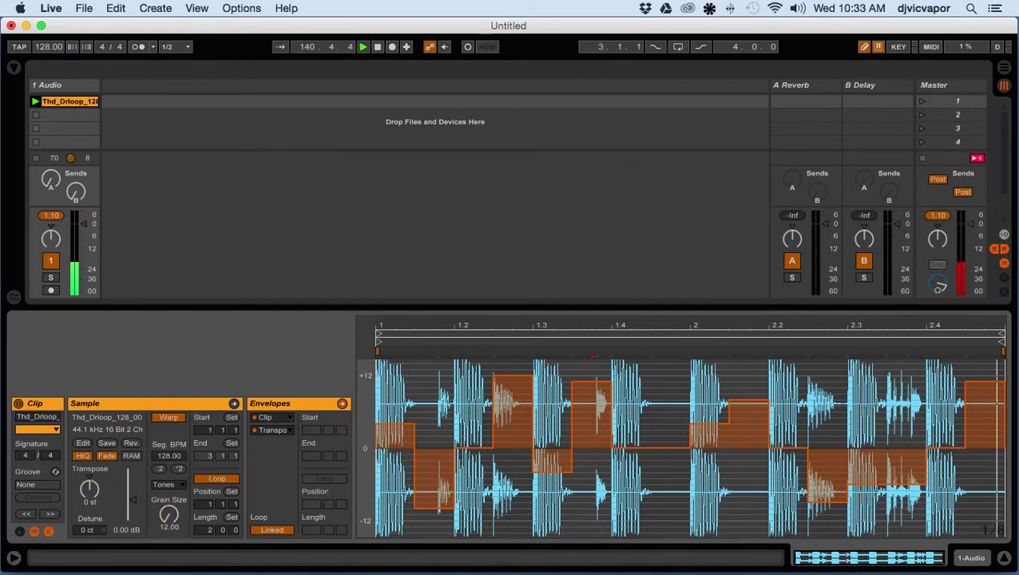
Try the Texture warp mode on the clip, followed by the Complex warp mode.
click(177, 484)
click(169, 518)
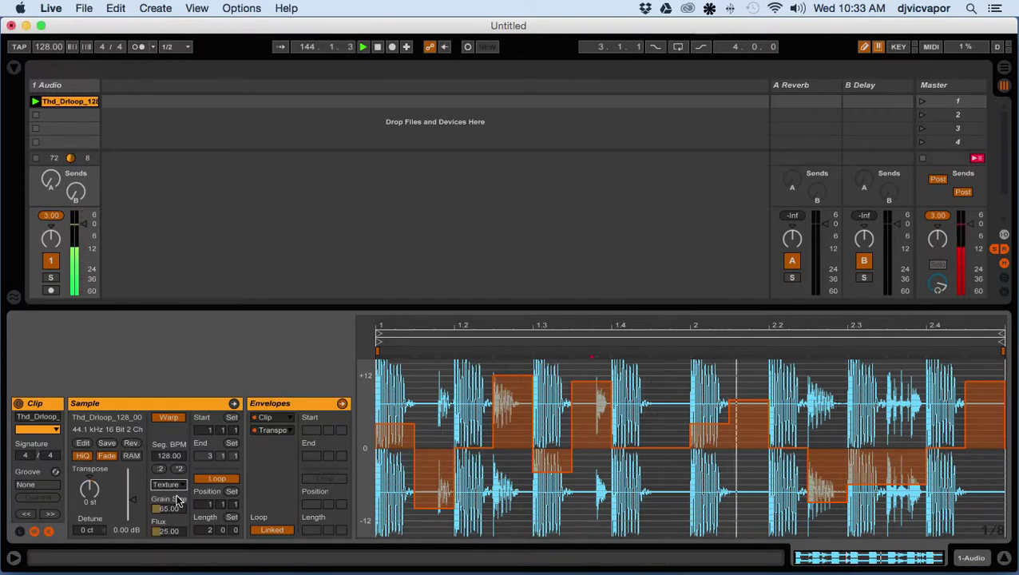
click(177, 484)
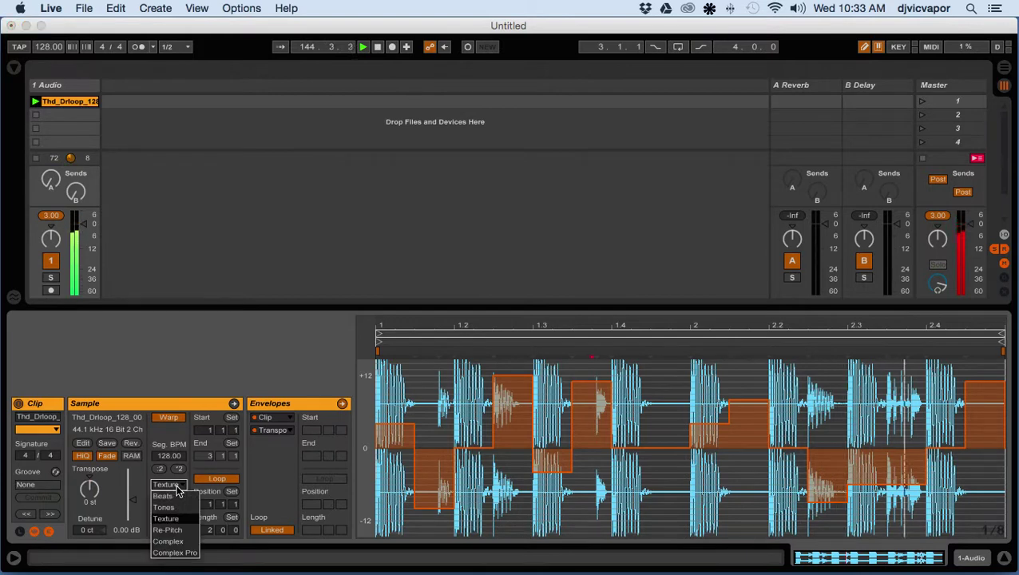
click(173, 540)
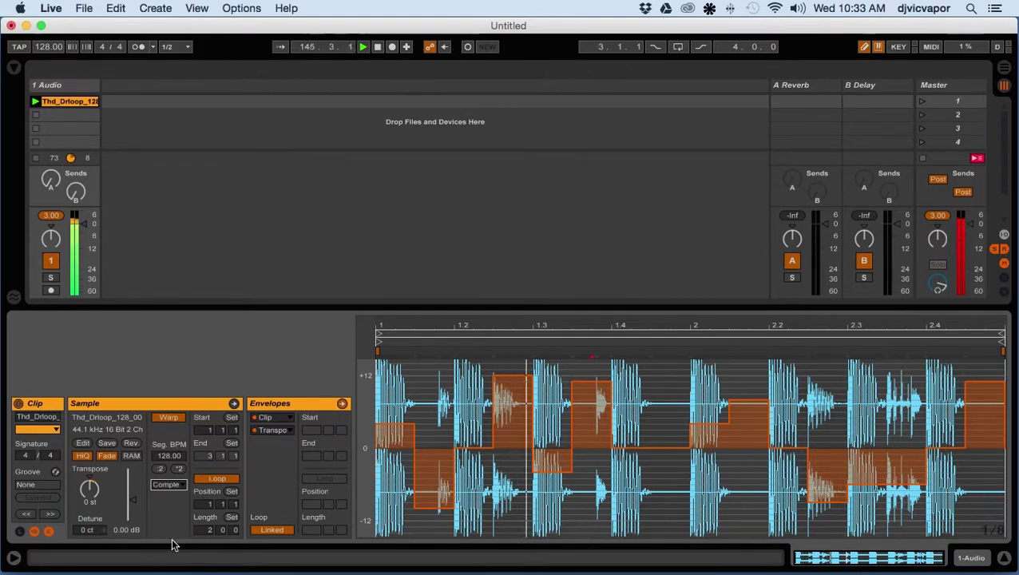
Set the clip's warp mode to Beats, turn transient looping off and lower the transient envelope to about 50.
click(177, 484)
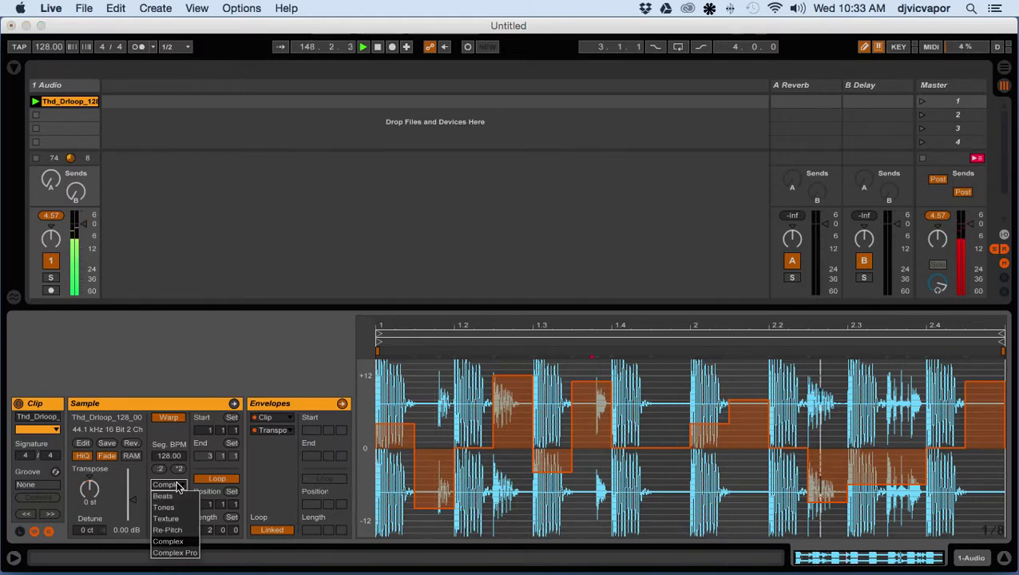
click(164, 496)
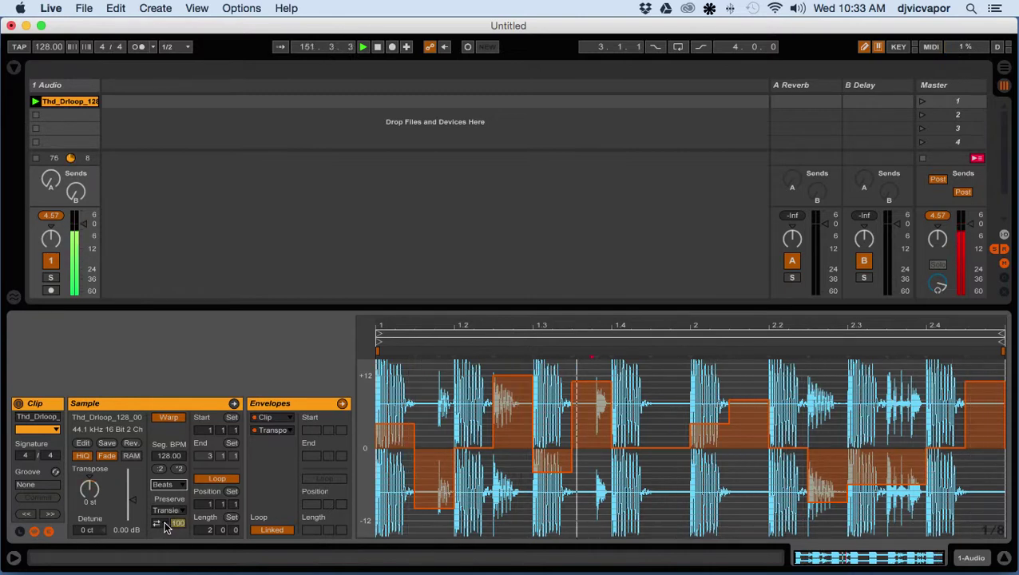
click(160, 523)
click(160, 535)
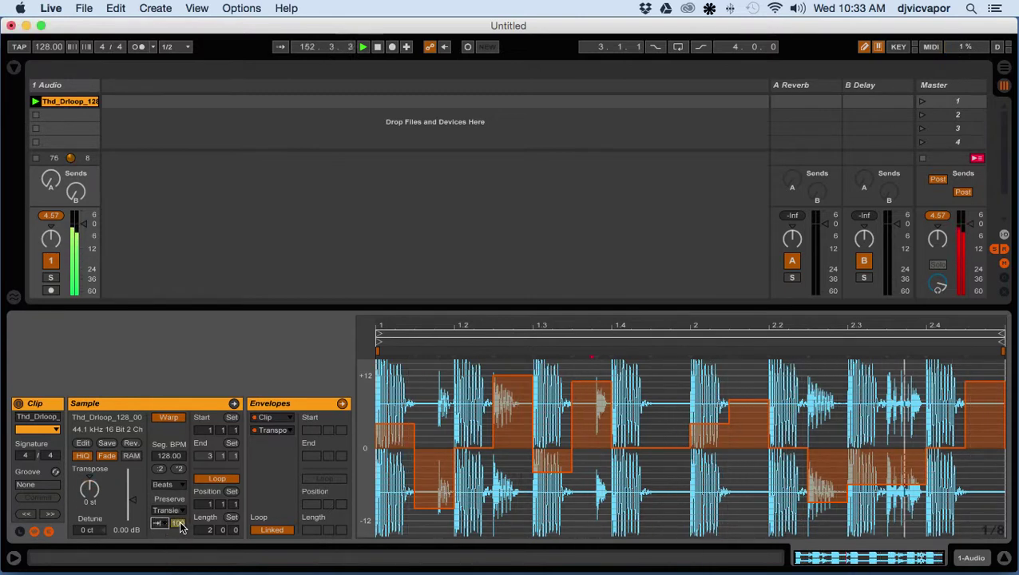
drag(180, 524, 178, 532)
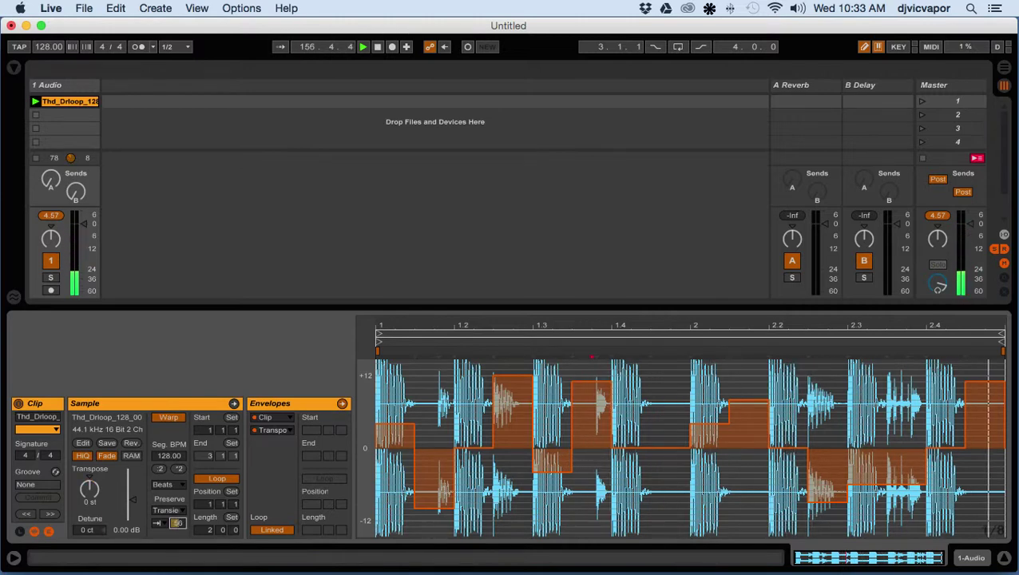
Try forward transient looping with the transient envelope at 10 and higher, and back-and-forth looping with a lowered envelope.
click(159, 523)
drag(176, 523, 176, 563)
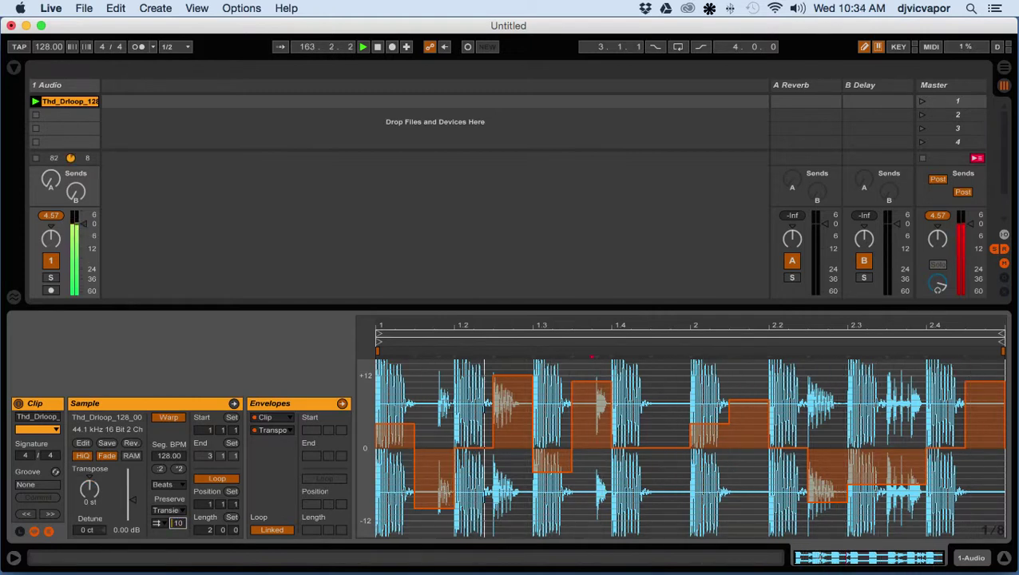
drag(177, 523, 177, 498)
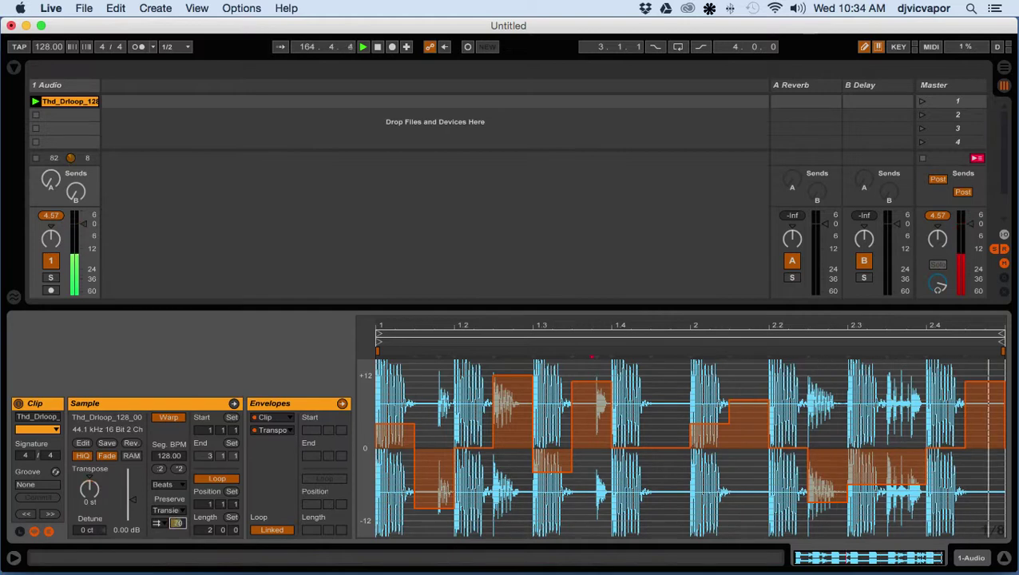
click(160, 525)
click(158, 550)
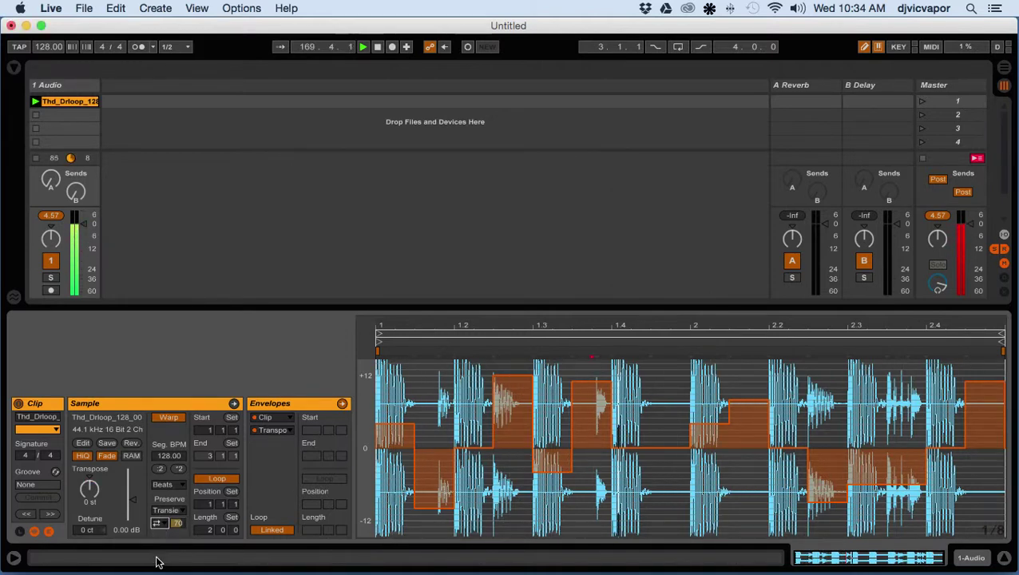
drag(177, 523, 178, 532)
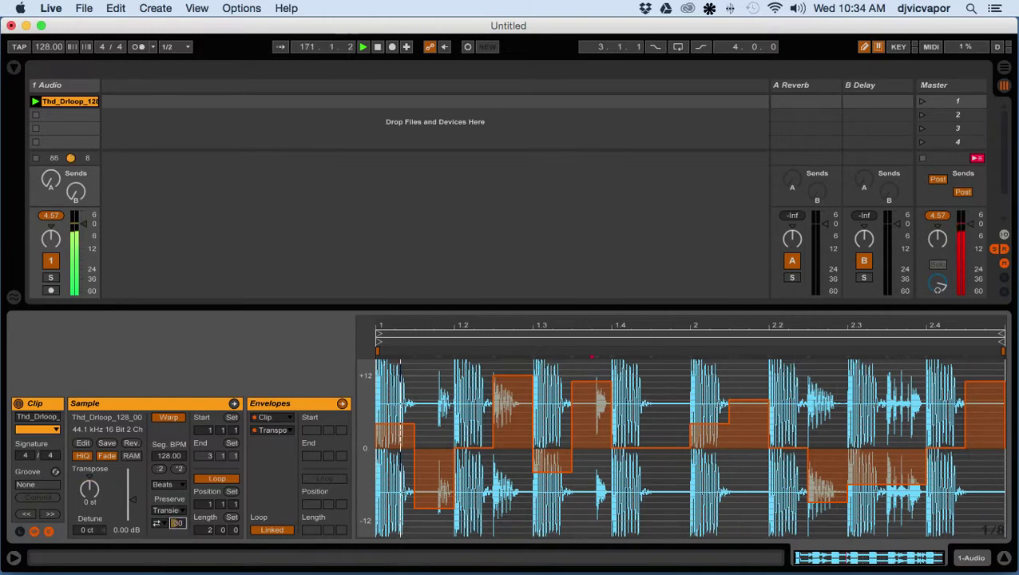
Try transient looping off with the envelope at 75, then set back-and-forth looping with the transient envelope at 100.
click(157, 523)
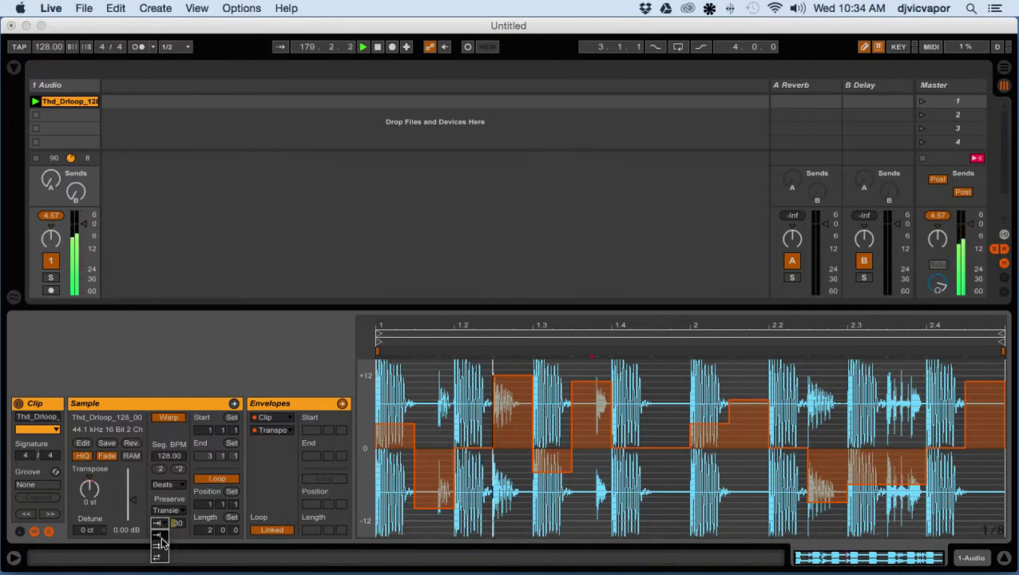
click(159, 536)
drag(177, 523, 177, 519)
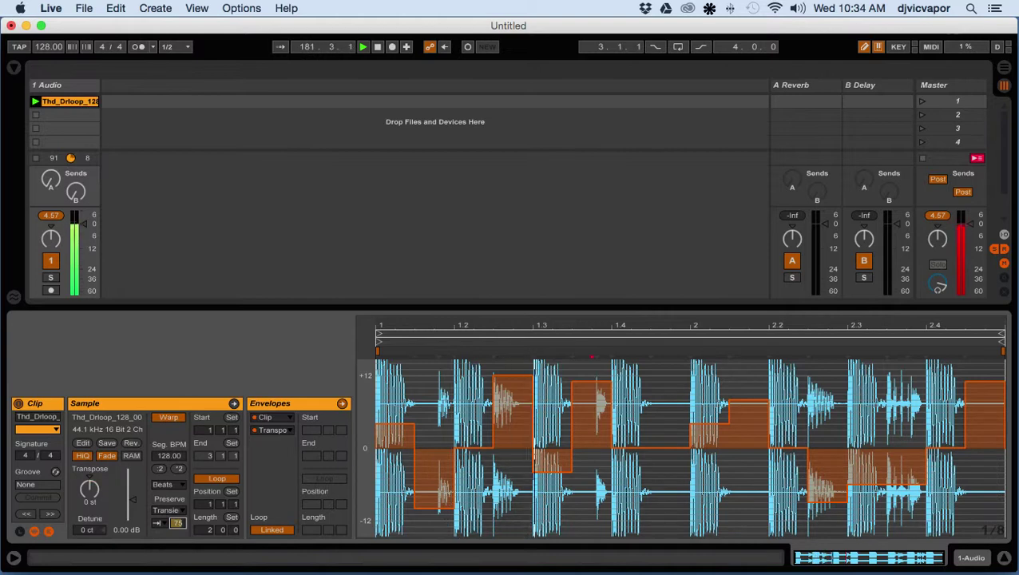
click(157, 523)
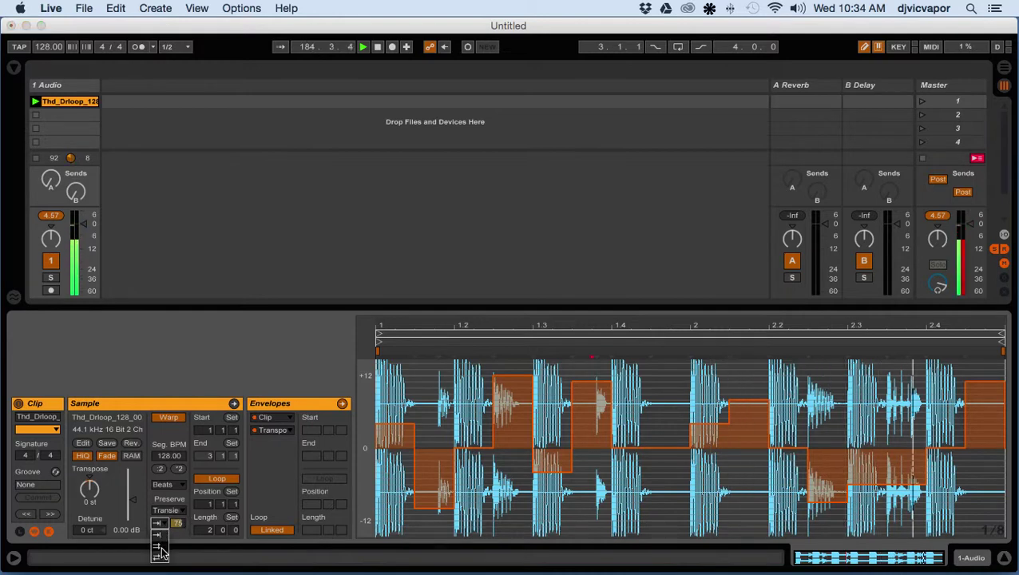
click(160, 549)
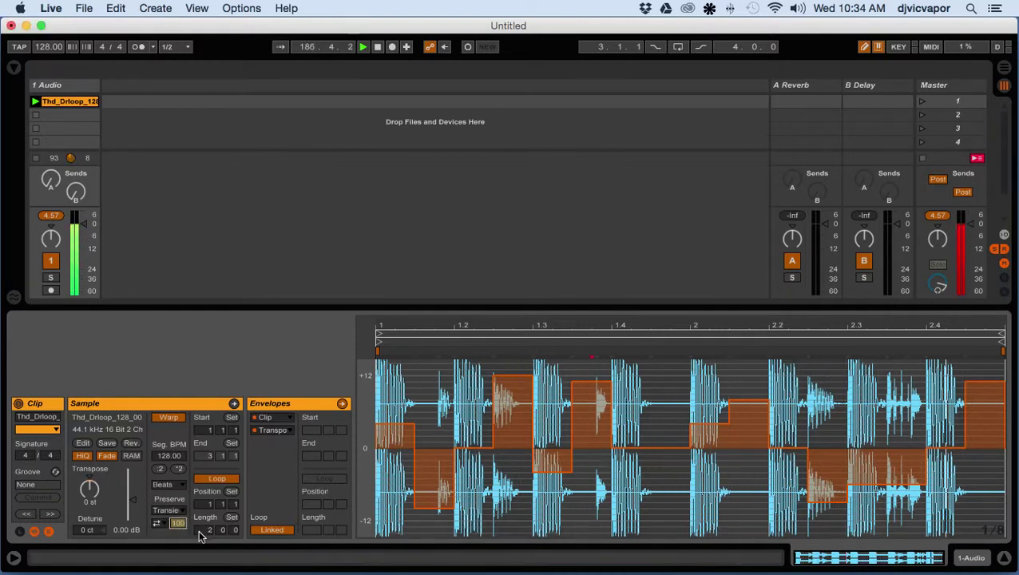
View the clip's Sample Offset Modulation envelope and return to the Transposition Modulation envelope.
click(276, 431)
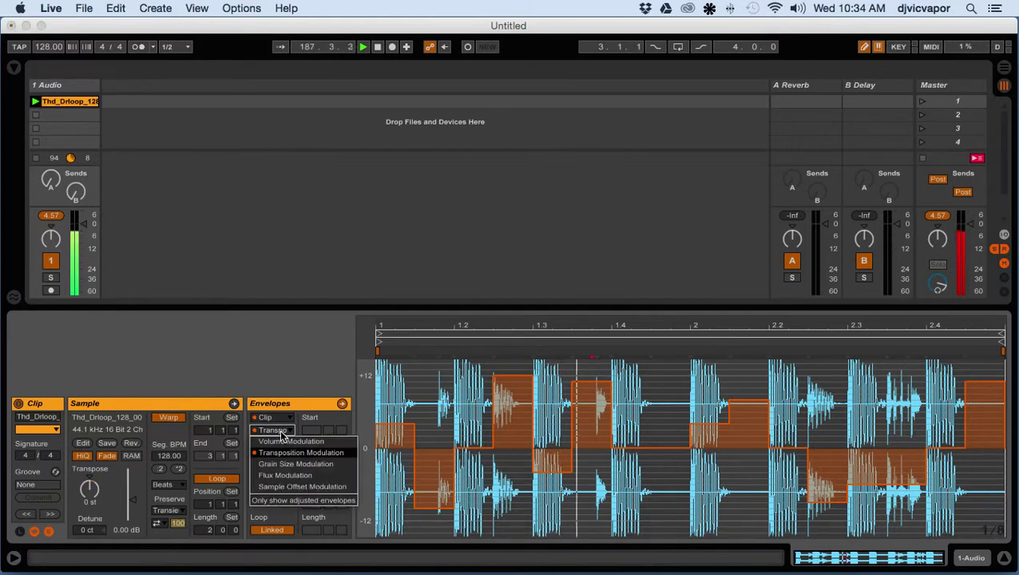
click(279, 487)
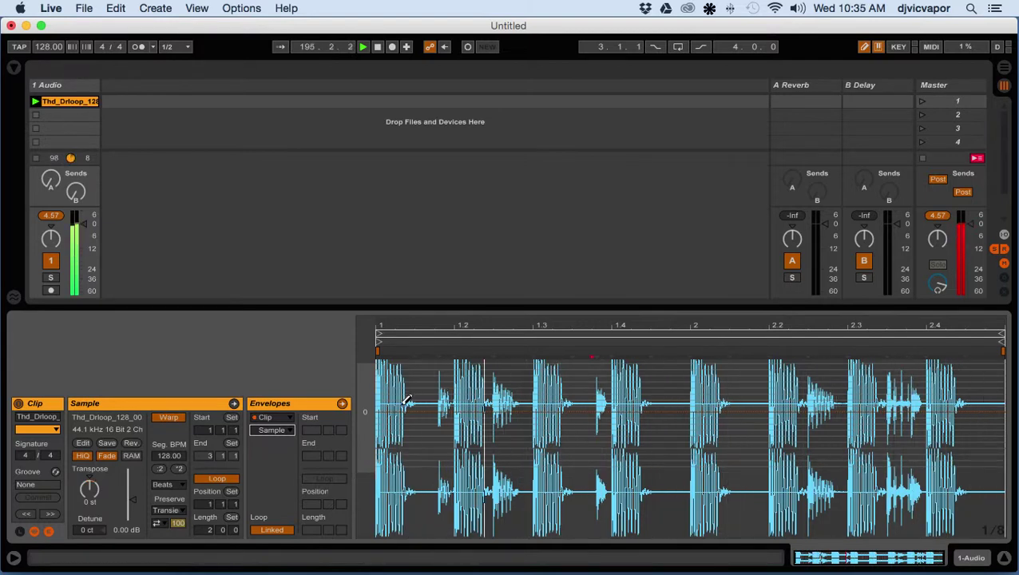
click(279, 421)
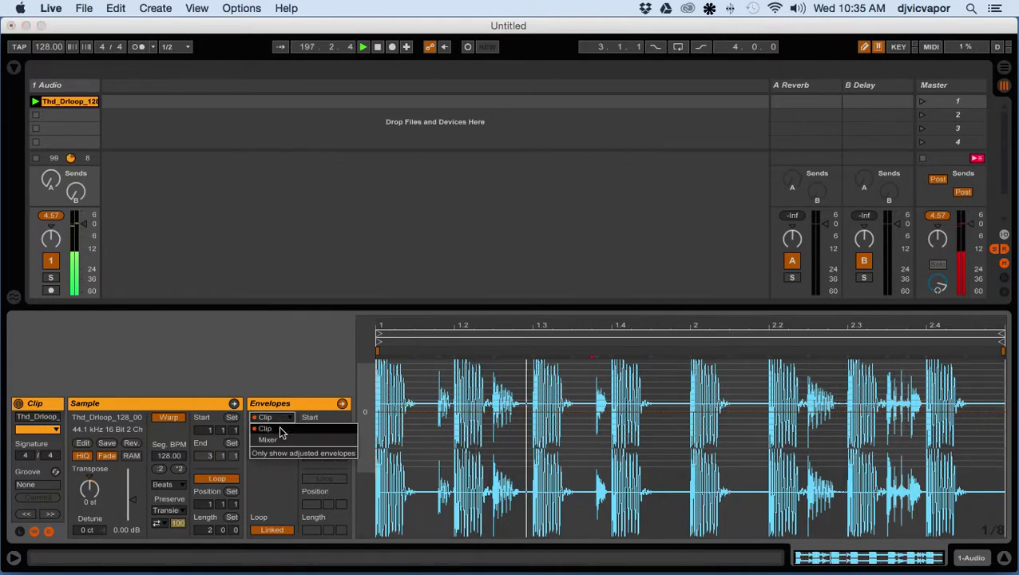
click(279, 429)
click(276, 430)
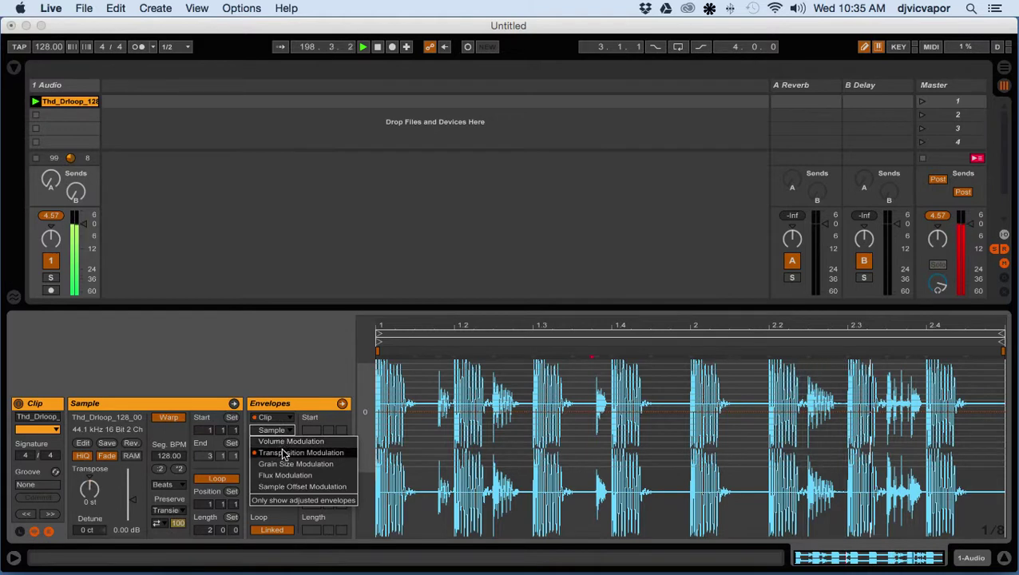
click(289, 487)
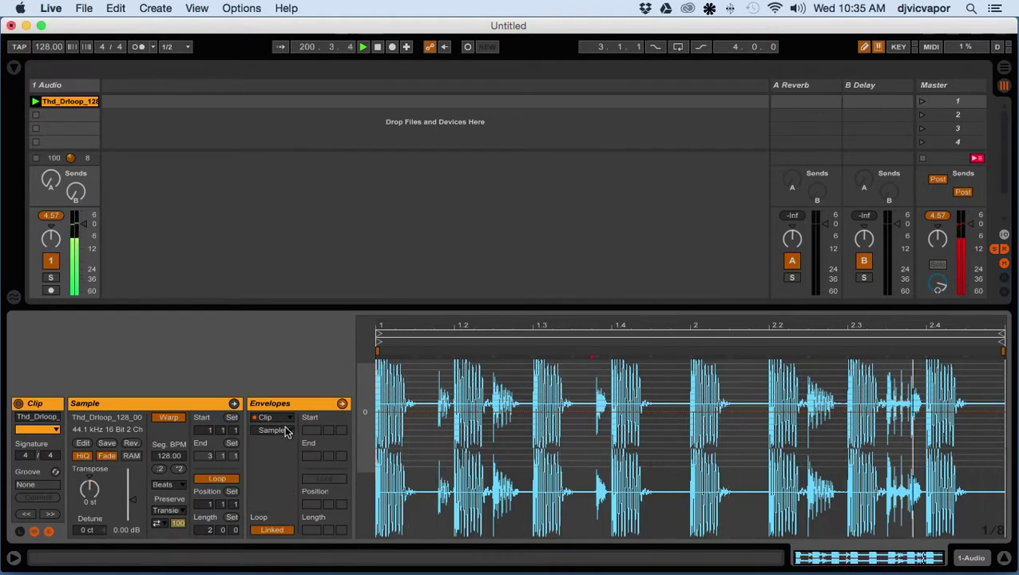
click(282, 431)
click(284, 454)
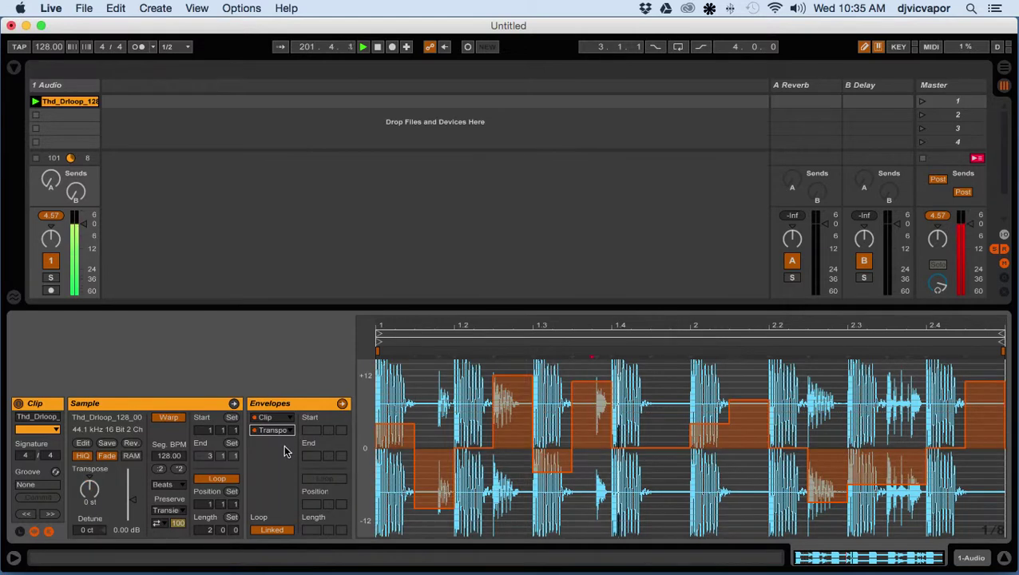
Draw Sample Offset Modulation steps on the second halves of 1, 1.2, 1.3, 2.2 and 2.3 at about -8, +5, -4, +4 and -3 sixteenths.
click(281, 431)
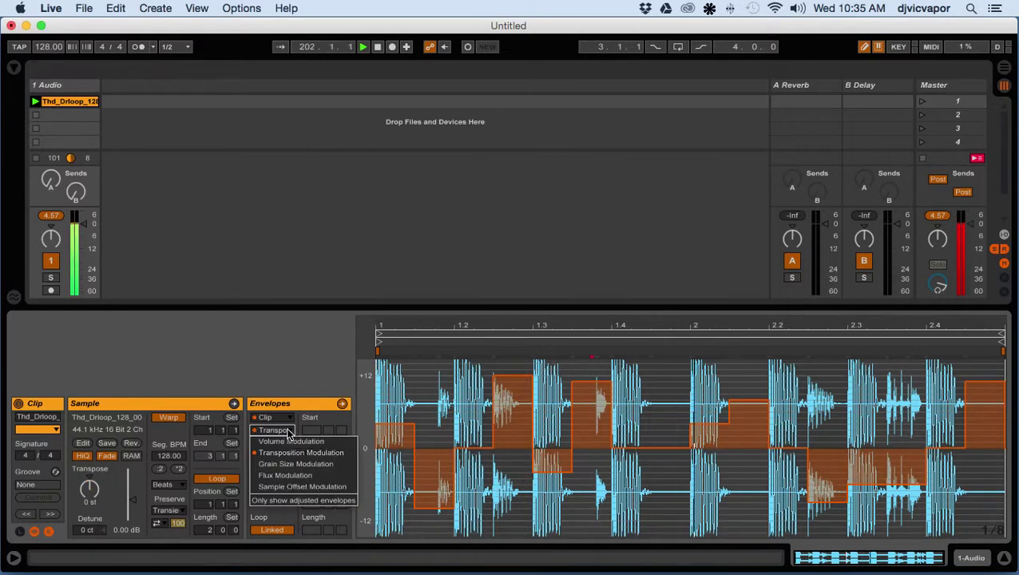
click(294, 486)
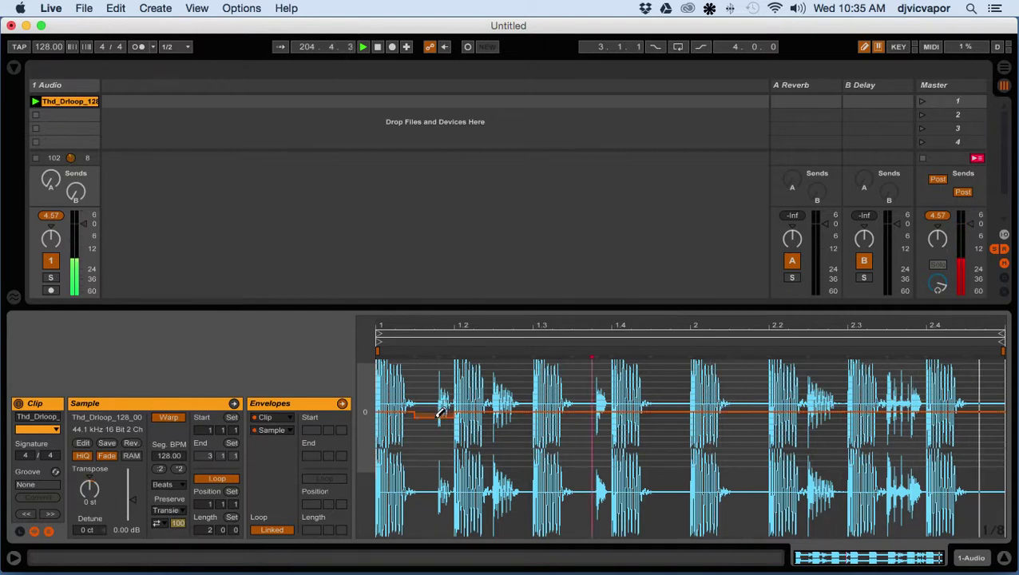
drag(440, 409, 440, 482)
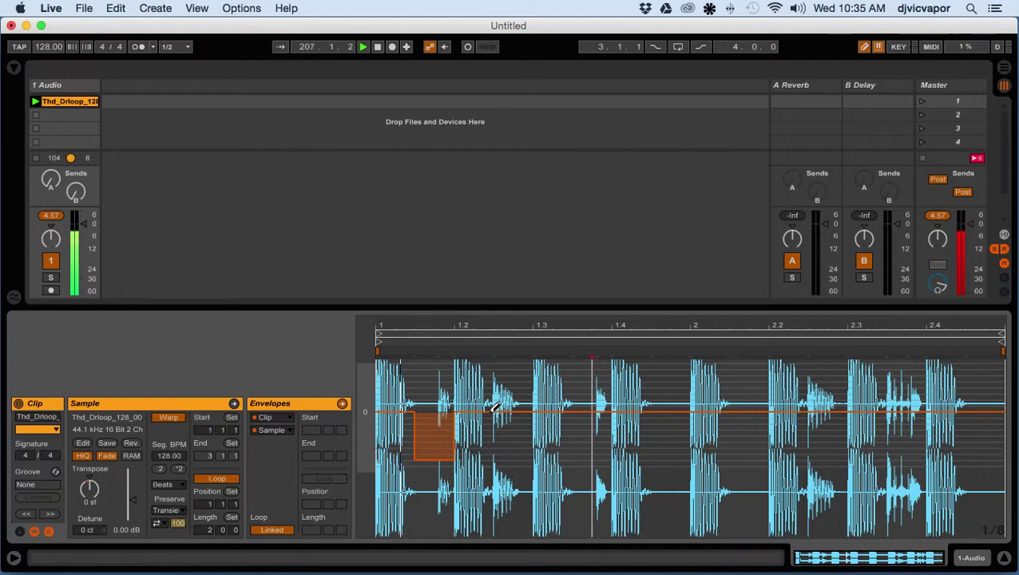
mouse_move(498, 409)
mouse_down()
mouse_move(498, 372)
mouse_move(488, 406)
mouse_up()
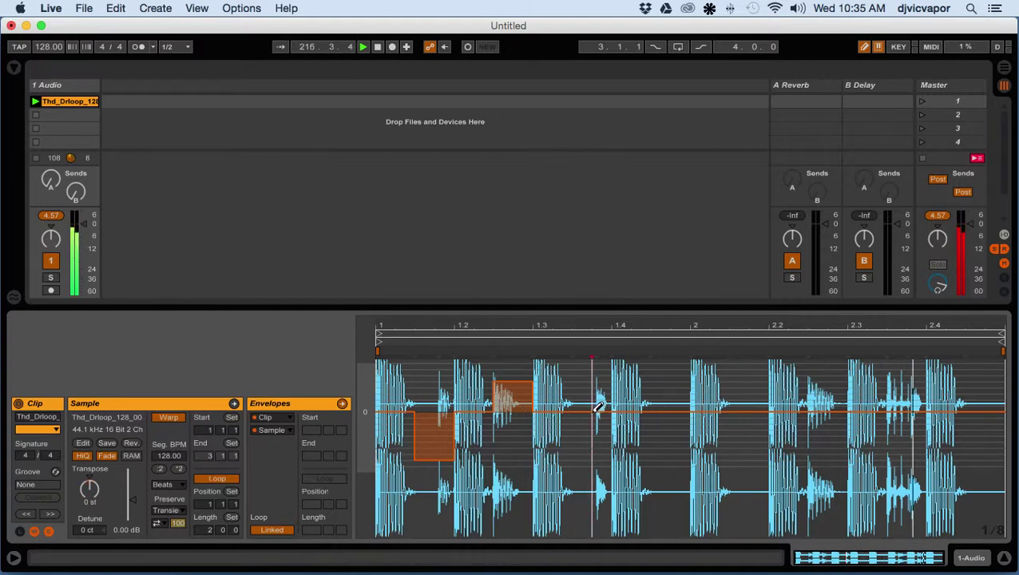
drag(597, 407, 597, 414)
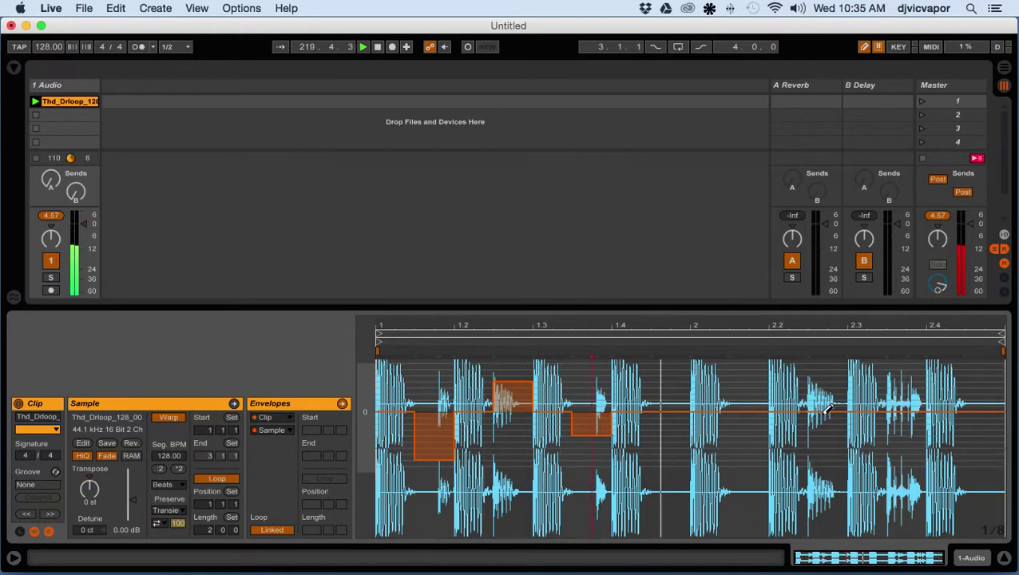
drag(828, 409, 820, 382)
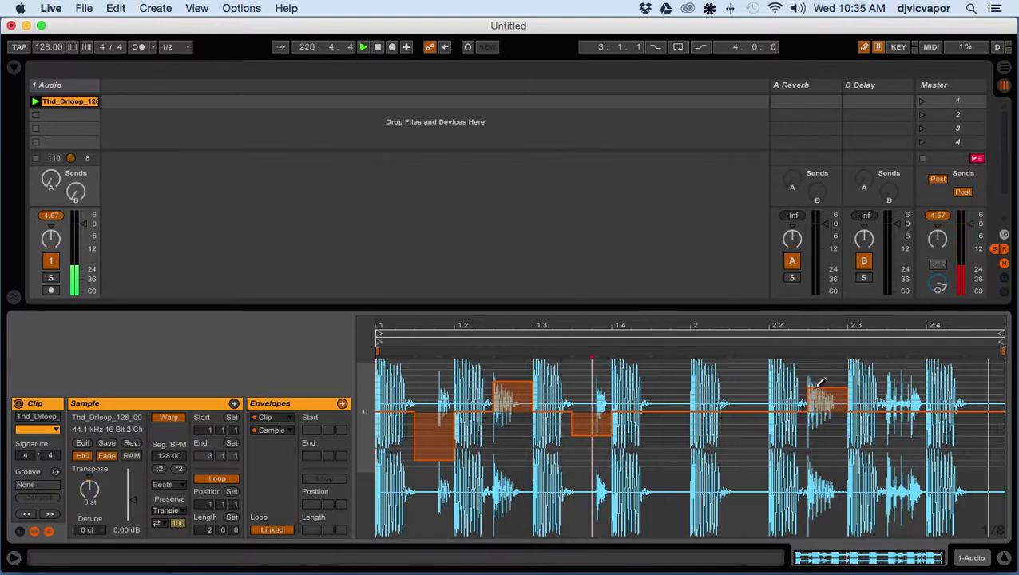
drag(896, 414, 900, 426)
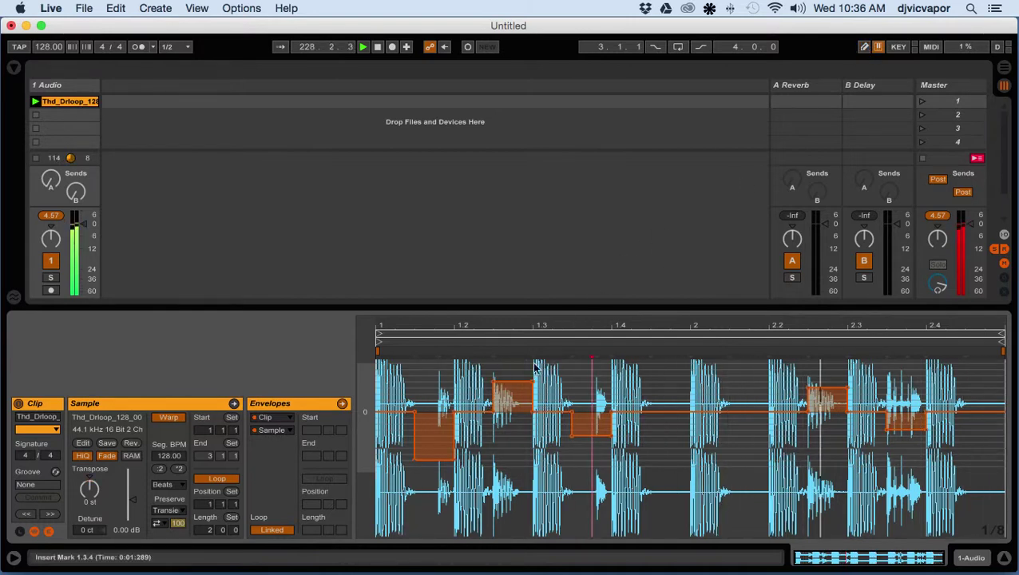
Remove the zero-line breakpoints beside the 1.2 offset step and bend the resulting ramps into curves rising before and falling after it.
click(495, 413)
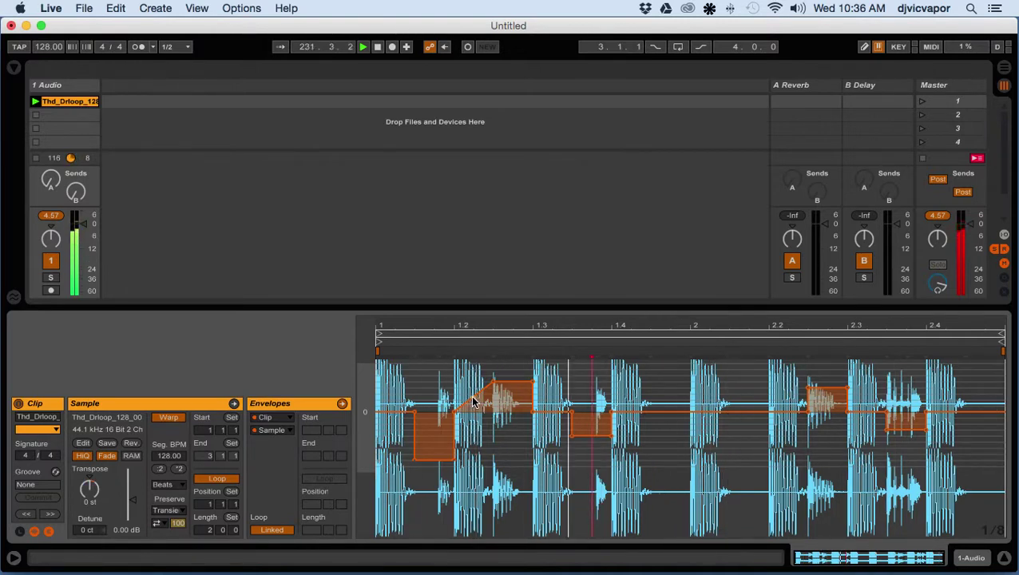
drag(472, 398, 472, 407)
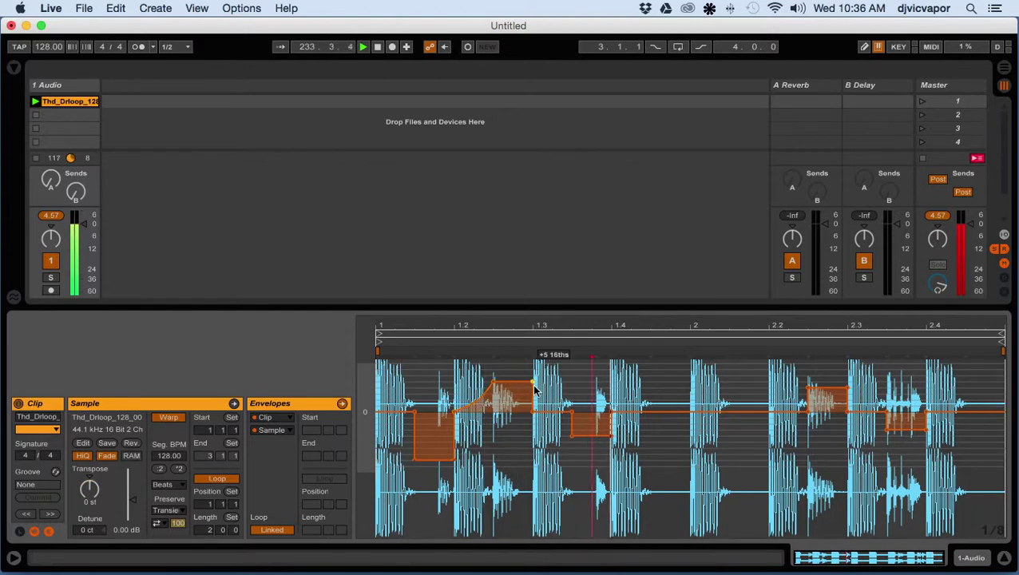
click(534, 413)
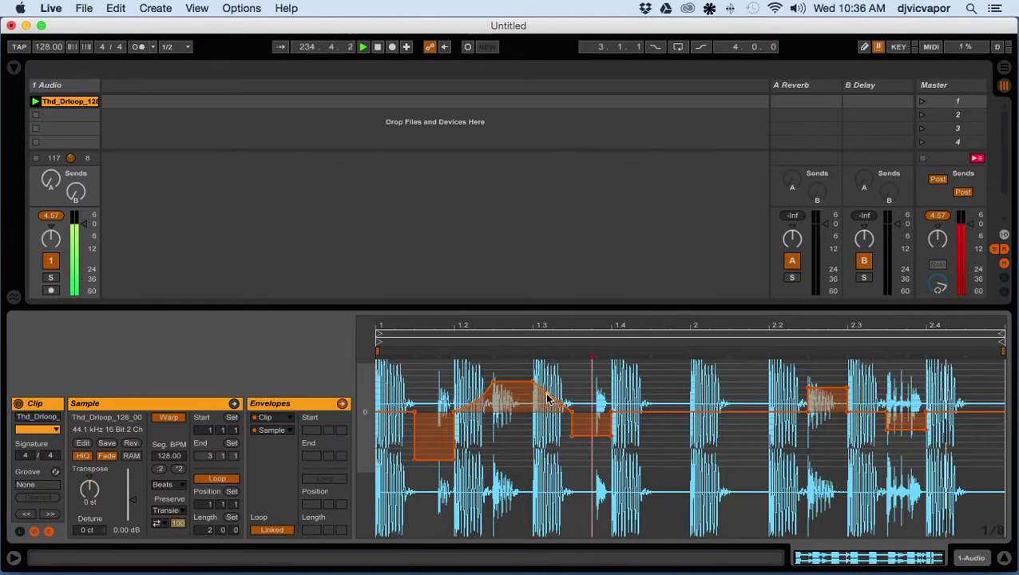
drag(549, 399, 548, 407)
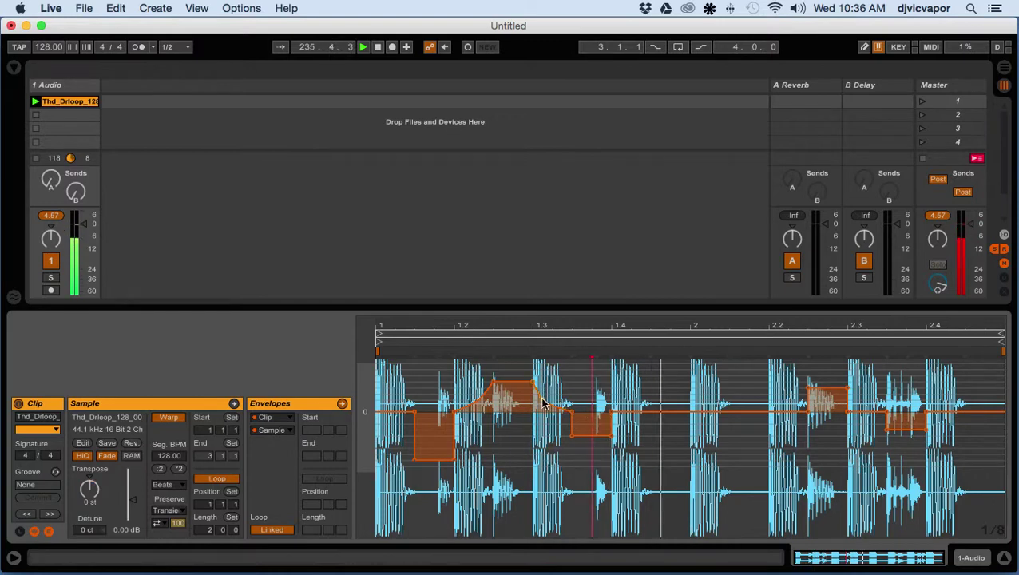
Remove the end breakpoint of the 1.3 step and the upper start breakpoint of the 2.2 step, bending both segments into curves.
click(611, 436)
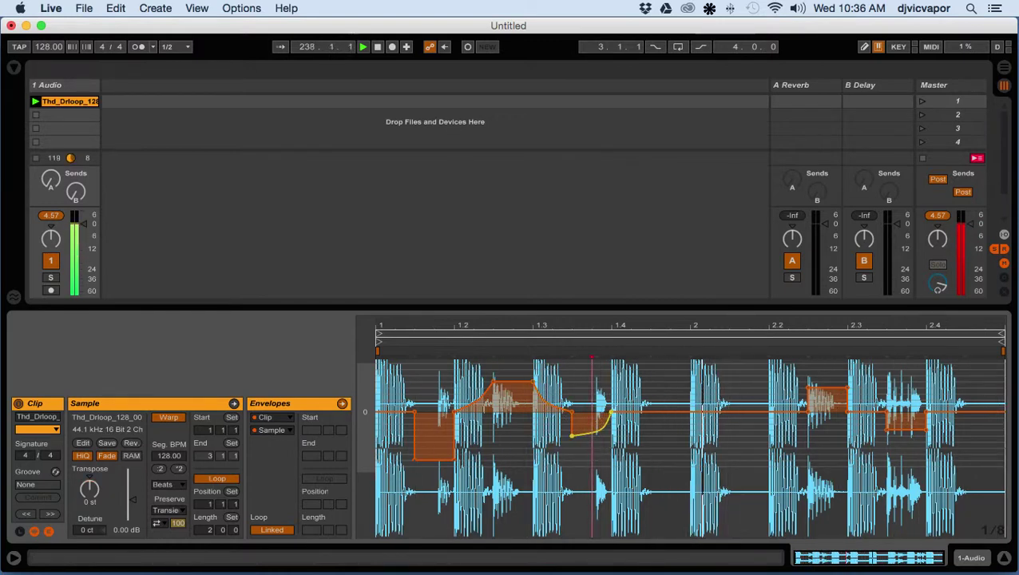
click(808, 389)
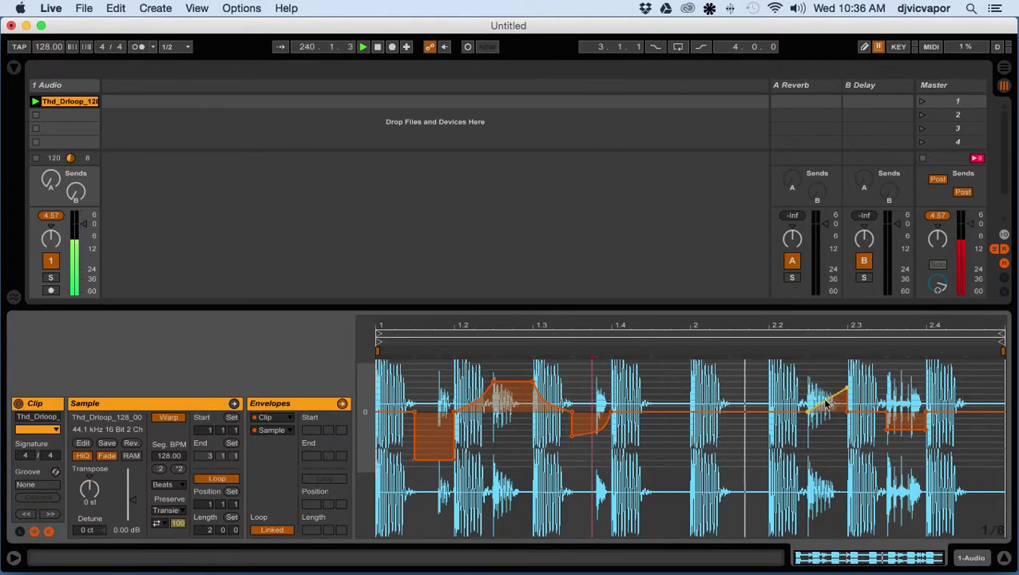
drag(826, 401, 827, 386)
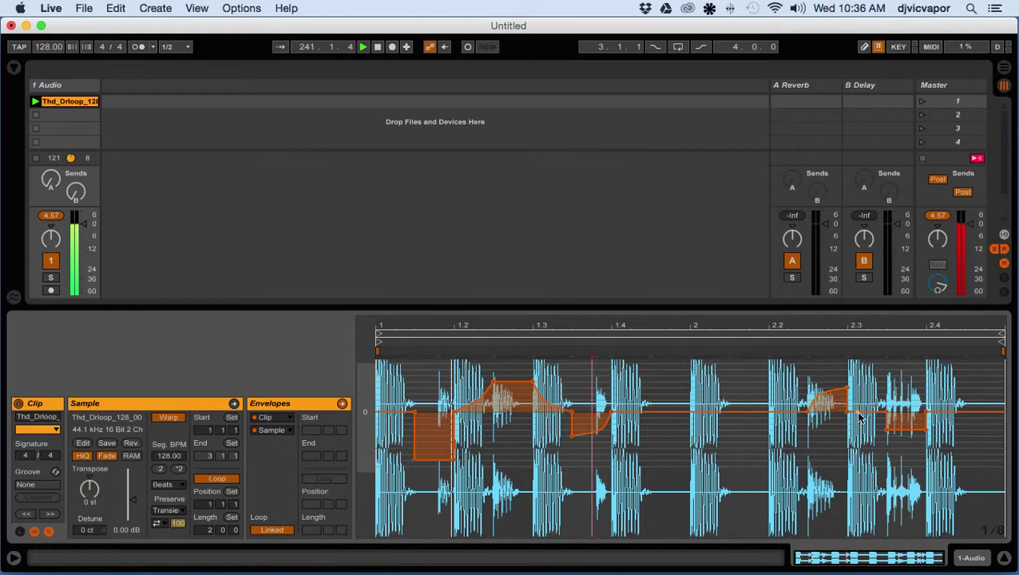
Remove the zero-line breakpoint before the 2.3 offset step, curve that ramp, and raise the second half of 2.4 to about +4 sixteenths with a curved rise.
click(886, 413)
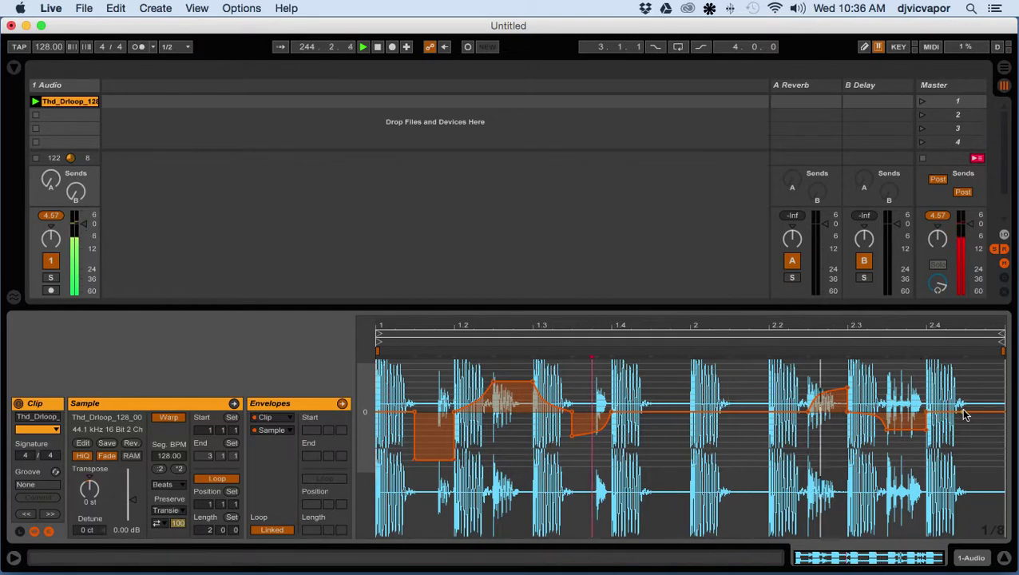
drag(964, 413, 956, 397)
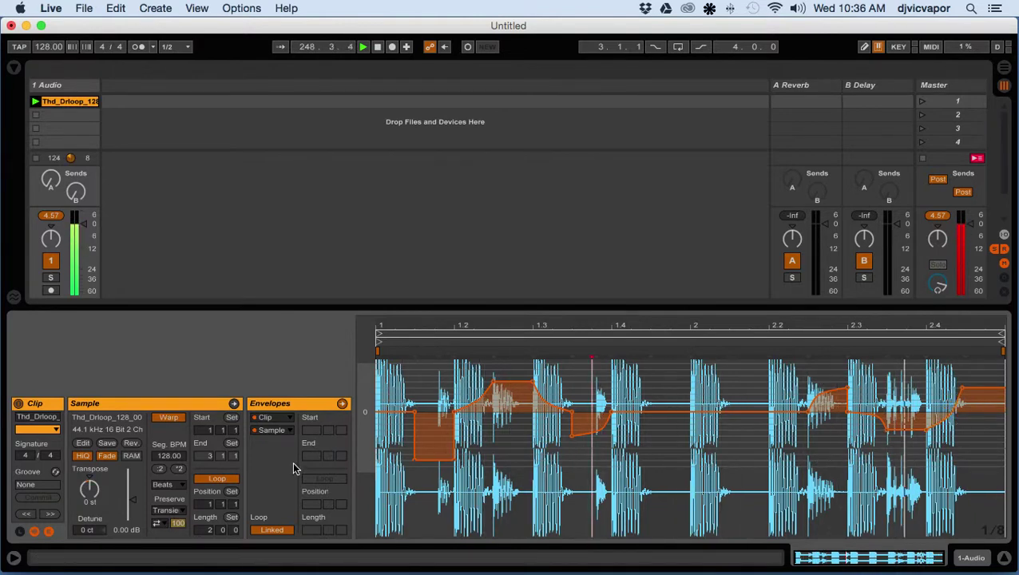
In the Transposition Modulation envelope, remove the lower breakpoints at 1.3 and midway through beat 2, bending both resulting ramps into curves.
click(278, 430)
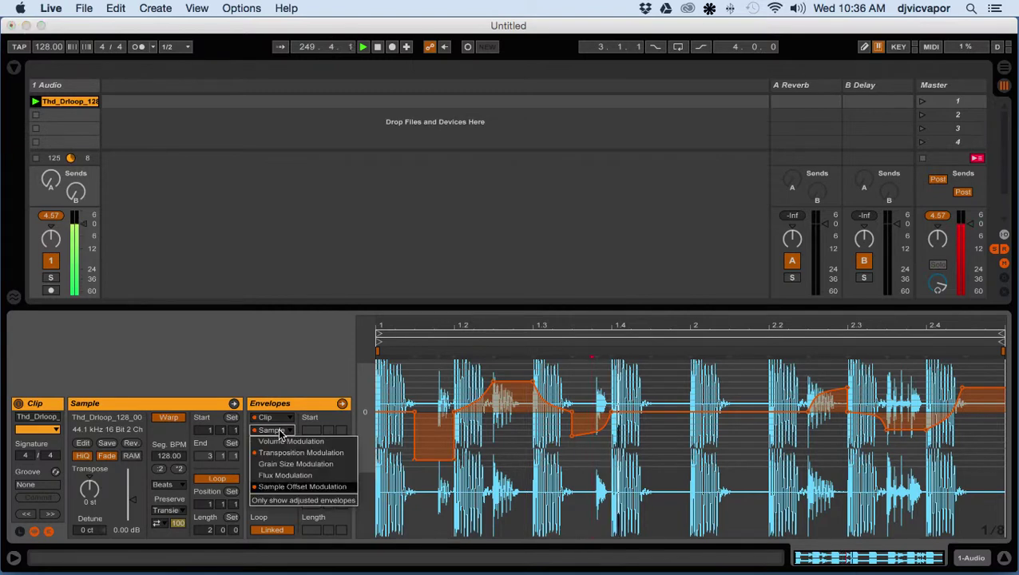
click(283, 453)
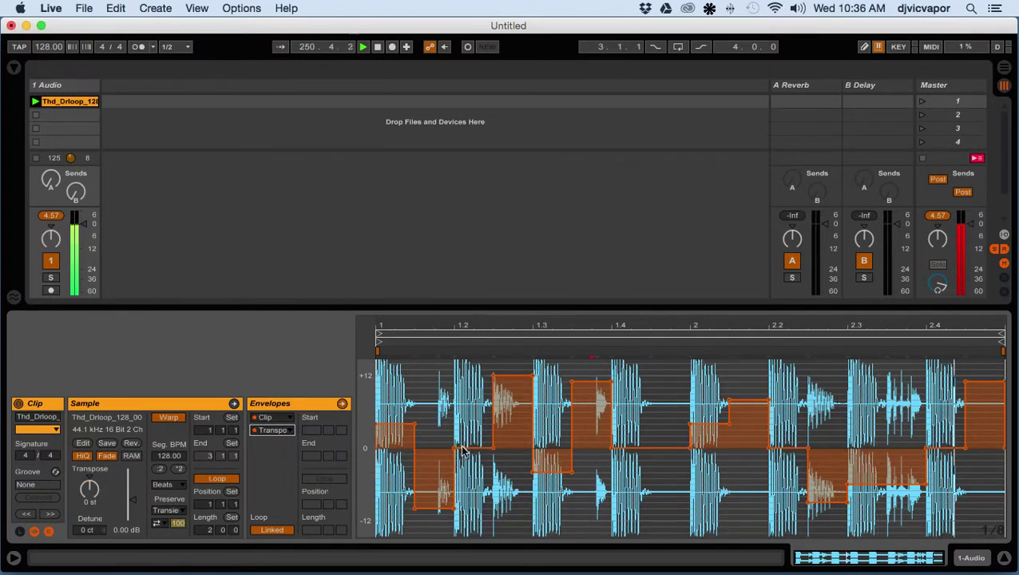
click(533, 473)
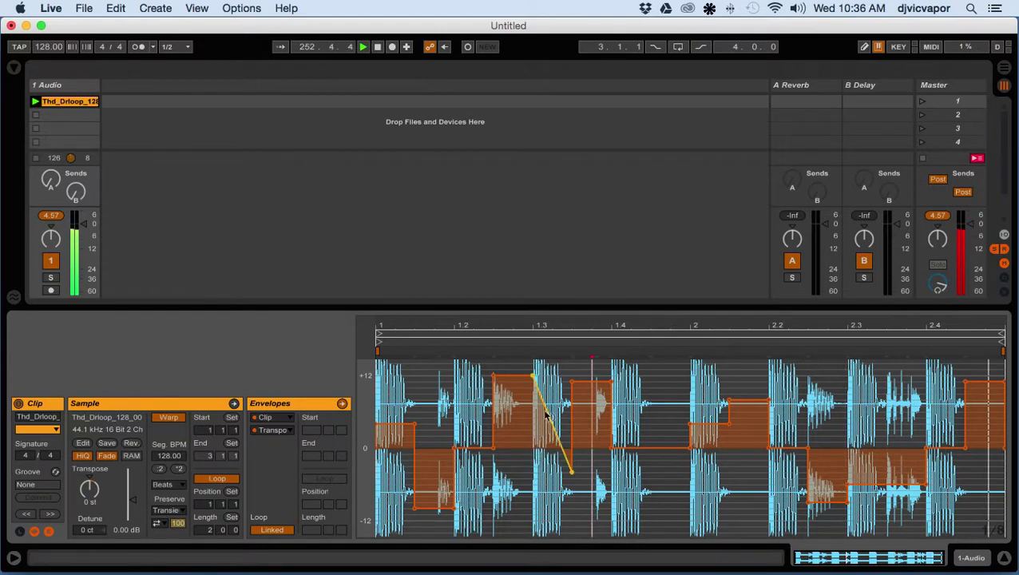
drag(544, 421, 545, 439)
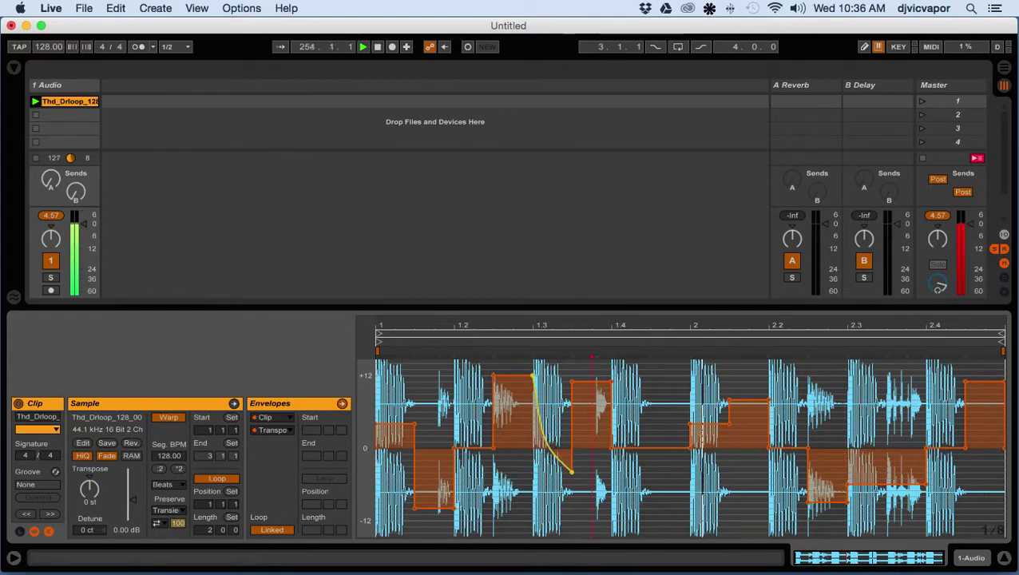
click(728, 425)
drag(713, 415, 713, 432)
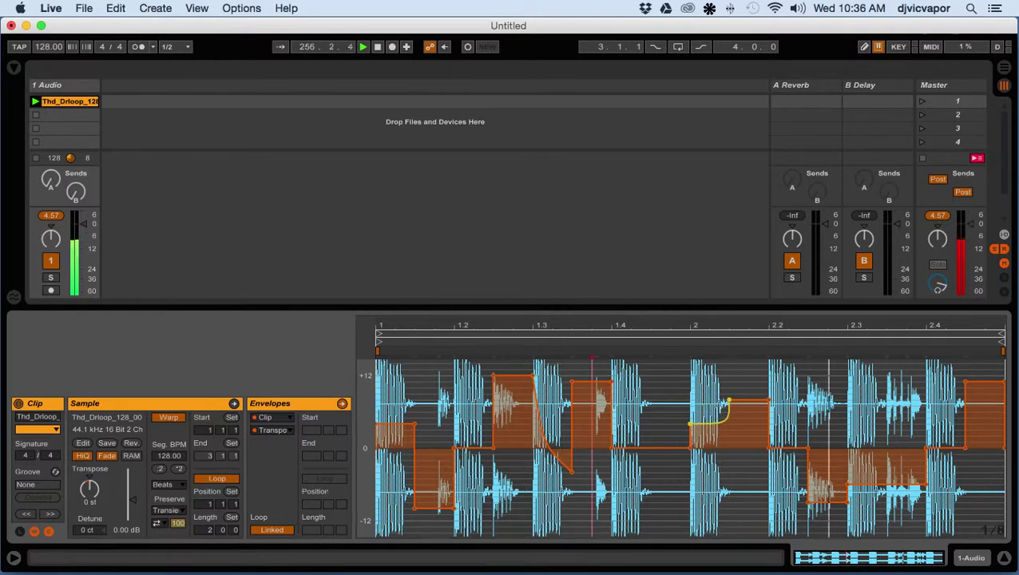
Remove the zero-line transposition breakpoints at 2.2 and midway through 2.4, bending the falling and rising ramps into curves.
click(771, 449)
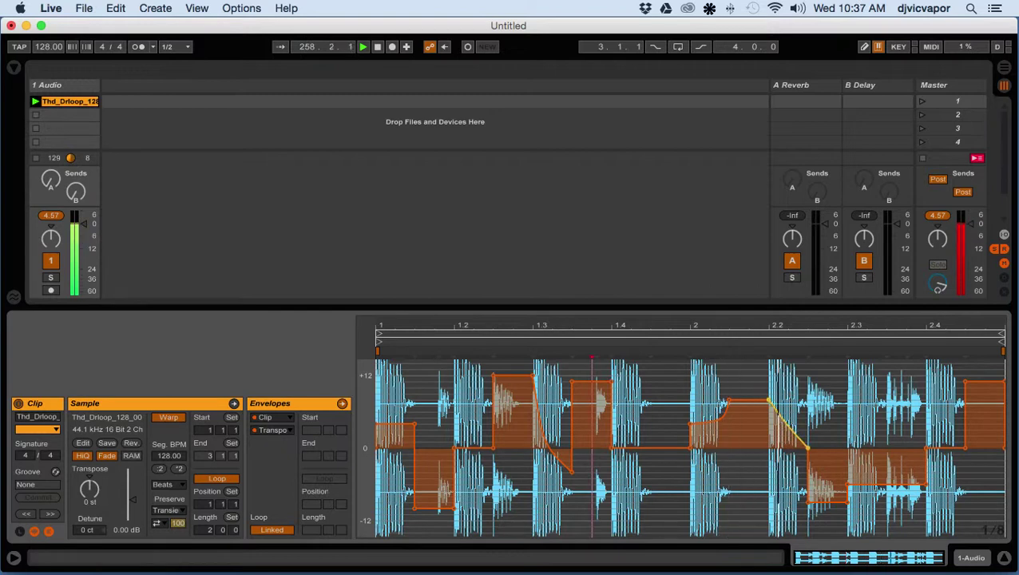
drag(788, 424, 771, 424)
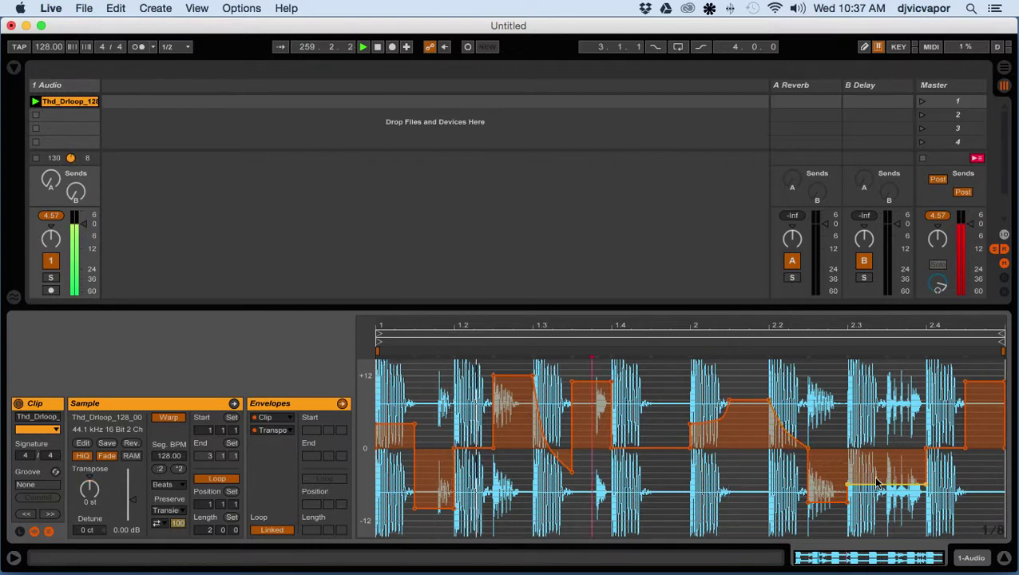
click(964, 448)
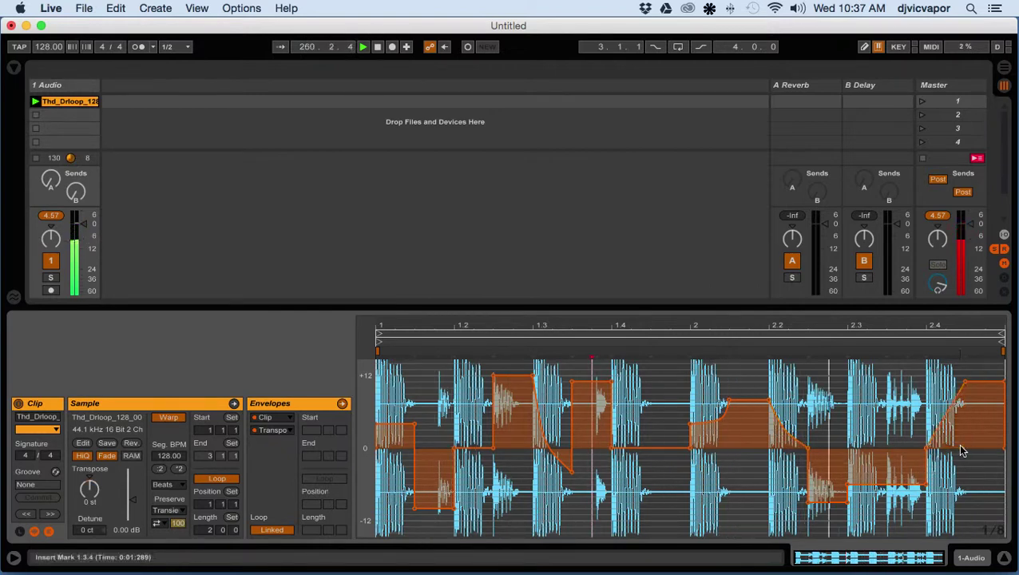
drag(945, 415, 952, 427)
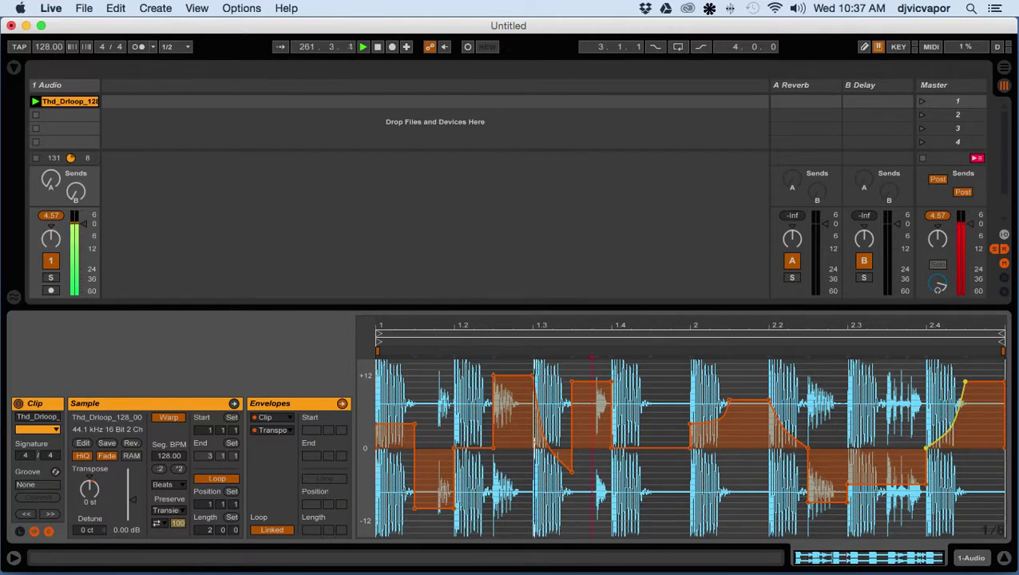